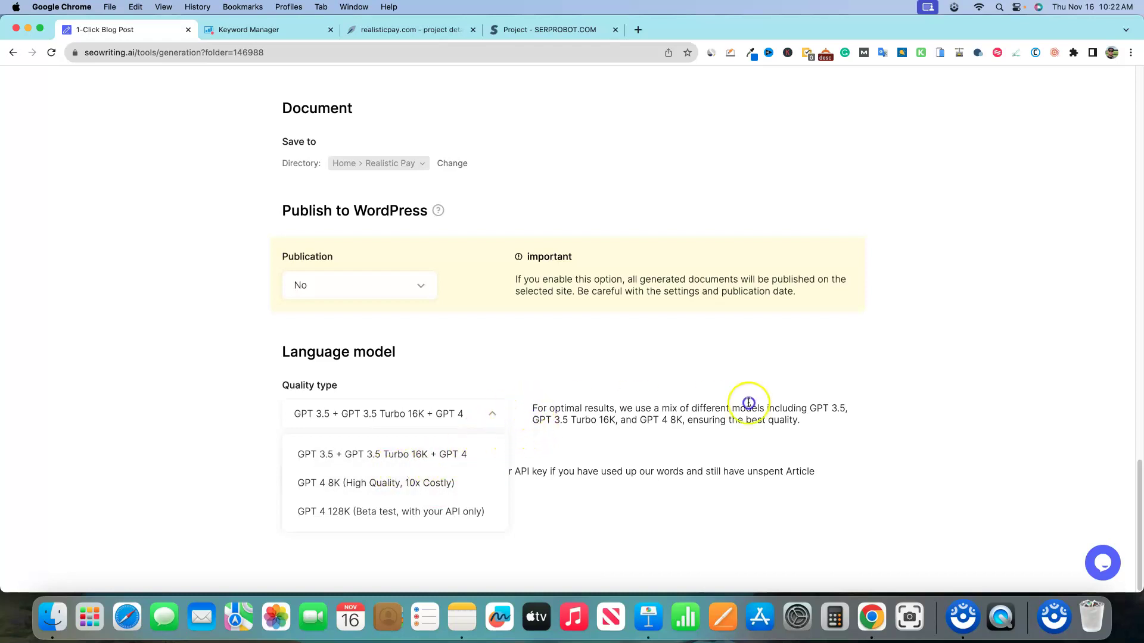
Highlight the mixed-models description under Language model to read it.
triple_click(872, 404)
triple_click(794, 383)
triple_click(848, 422)
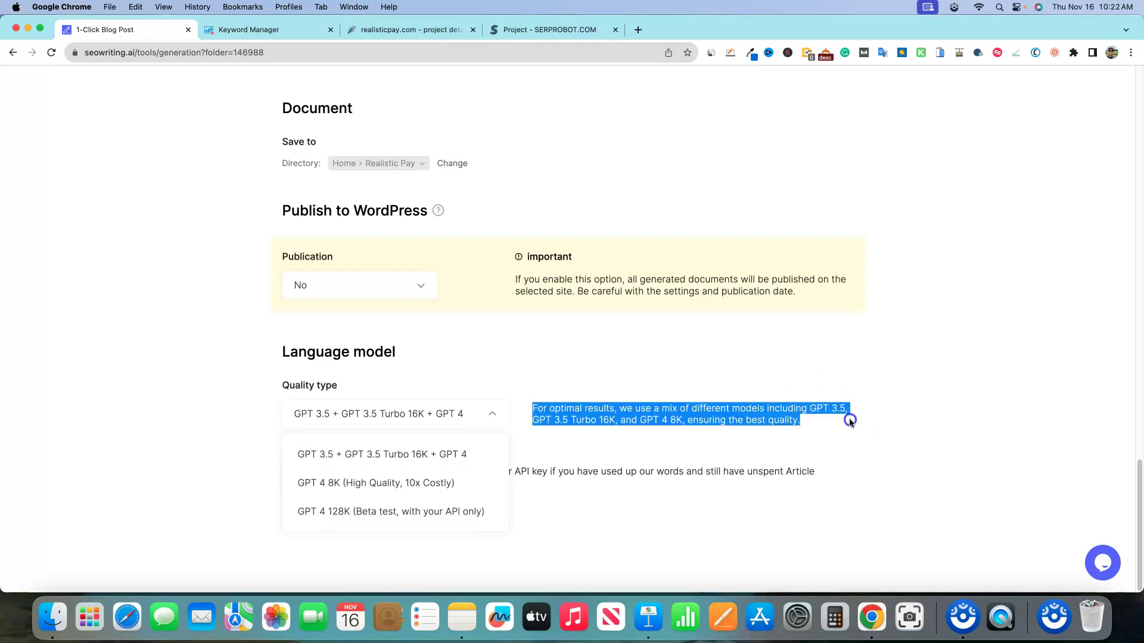
left_click(878, 407)
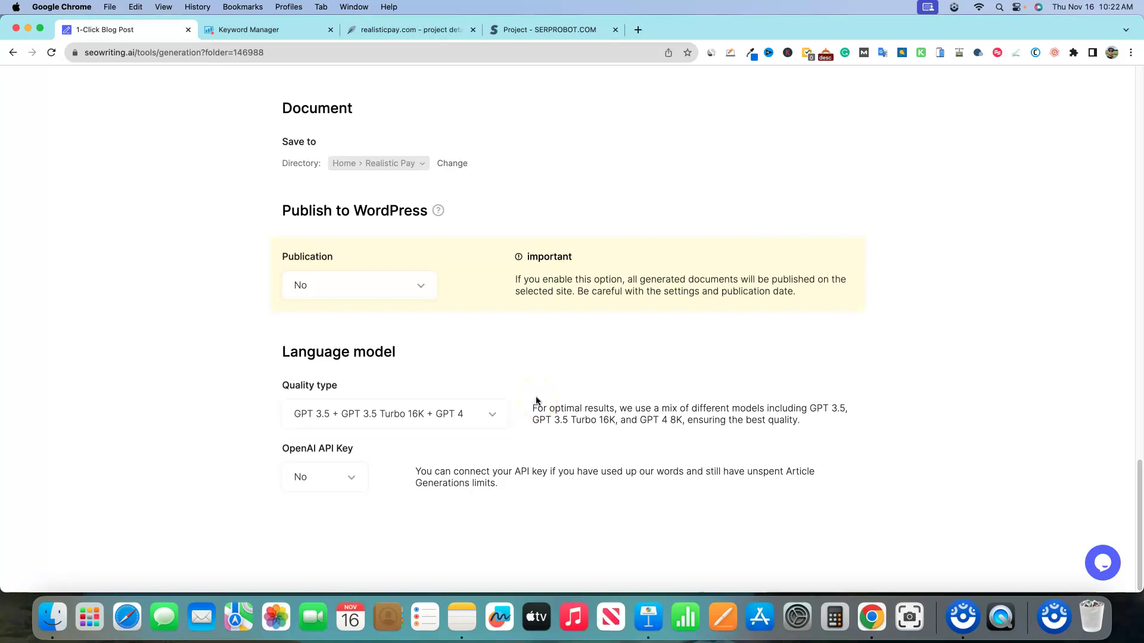
Set the Quality type to 'GPT 4 8K (High Quality, 10x Costly)' and return to the form's top.
left_click_drag(529, 406, 493, 419)
left_click(494, 419)
left_click_drag(342, 481, 427, 488)
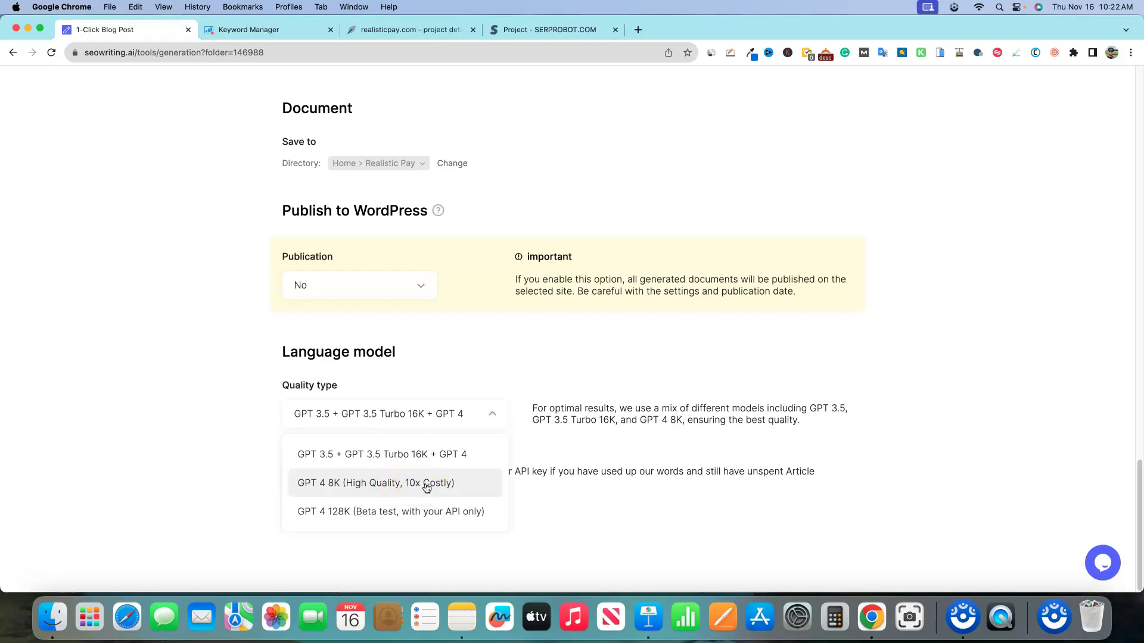
left_click(457, 517)
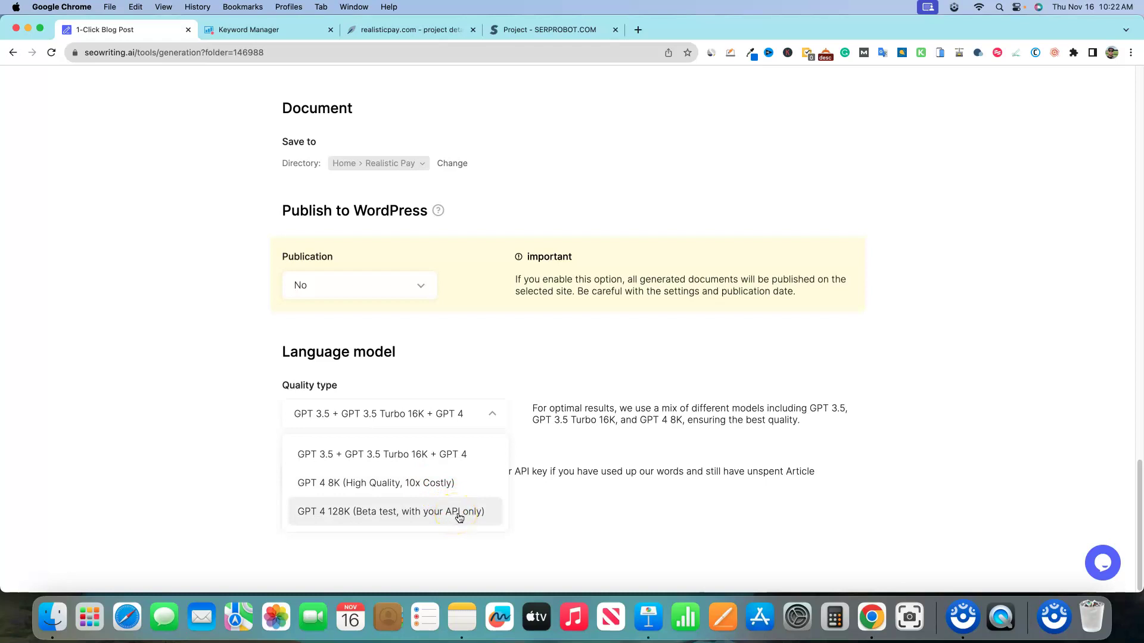
left_click(423, 515)
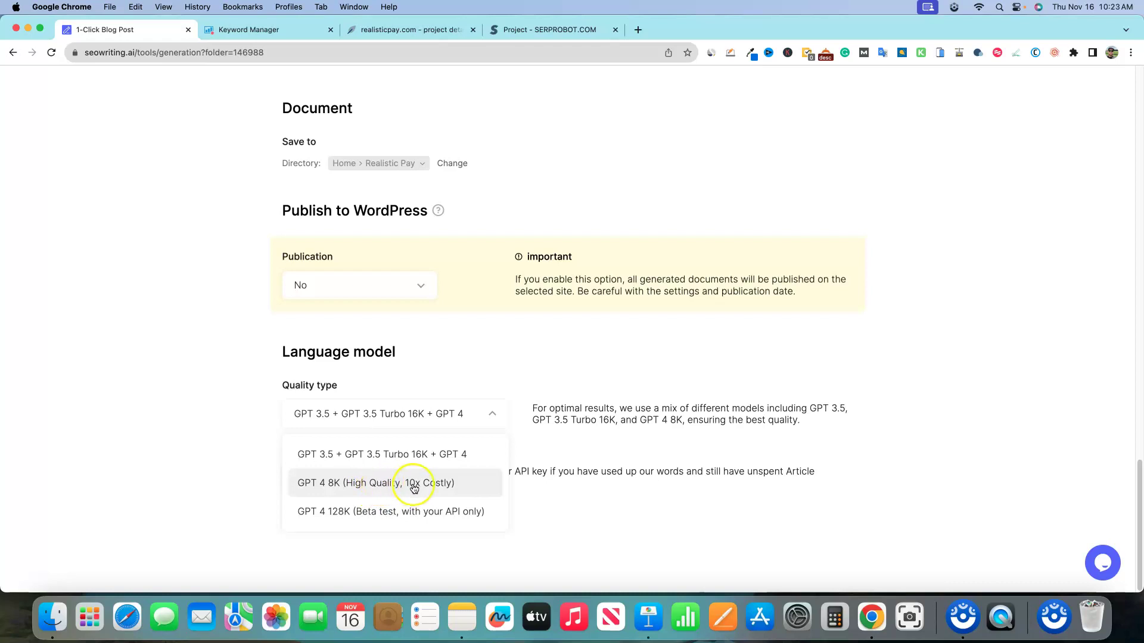
left_click(414, 488)
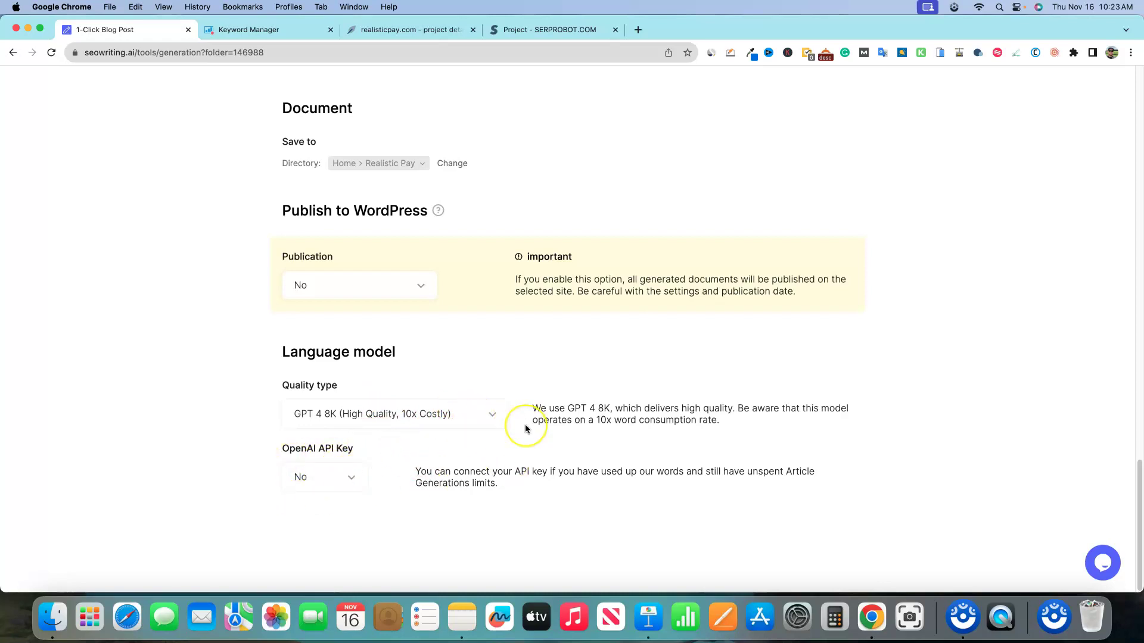
scroll(525, 424, "up", 20)
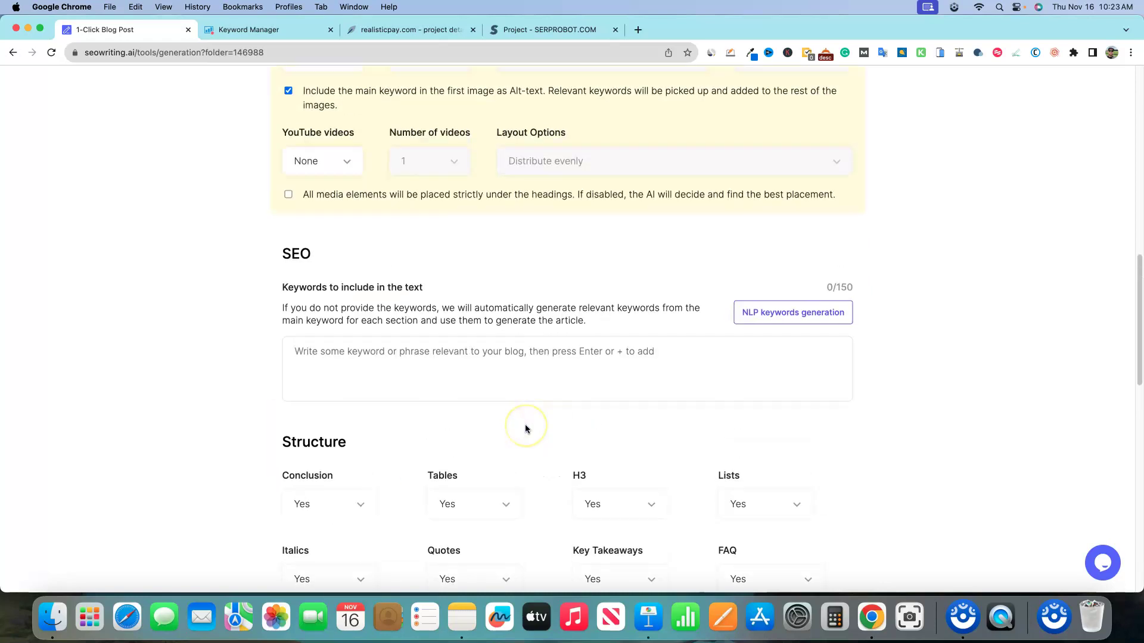
Switch to the SERPROBOT project page listing its tracked keywords and tags.
left_click(526, 37)
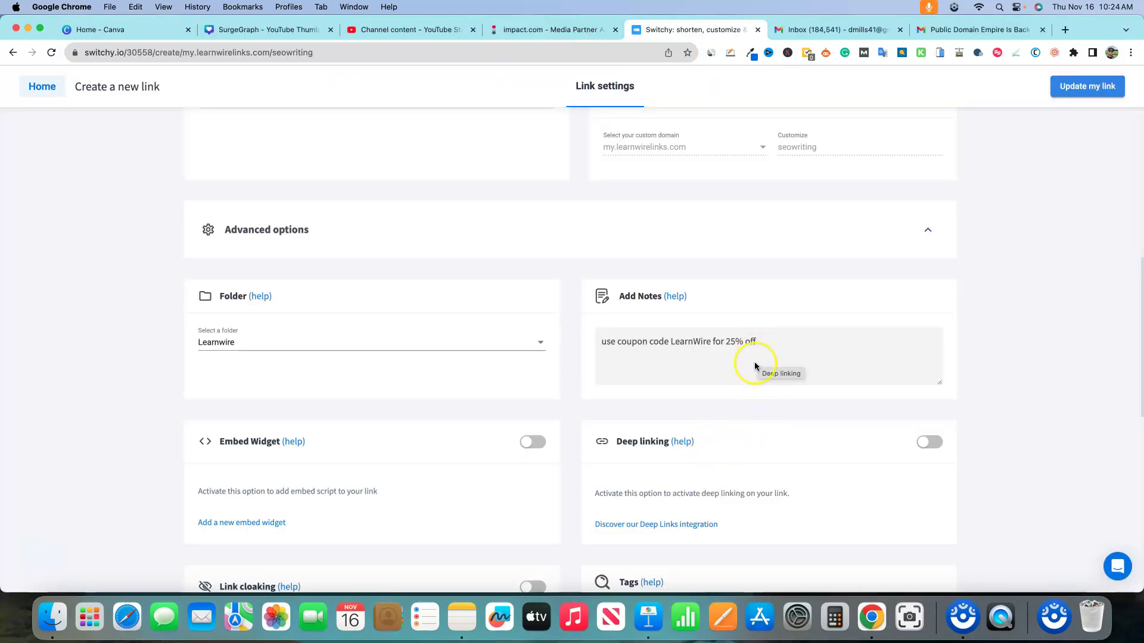
Review the Switchy link's 25%-off coupon note by selecting its wording, leaving it unchanged.
left_click_drag(757, 341, 602, 344)
left_click(724, 341)
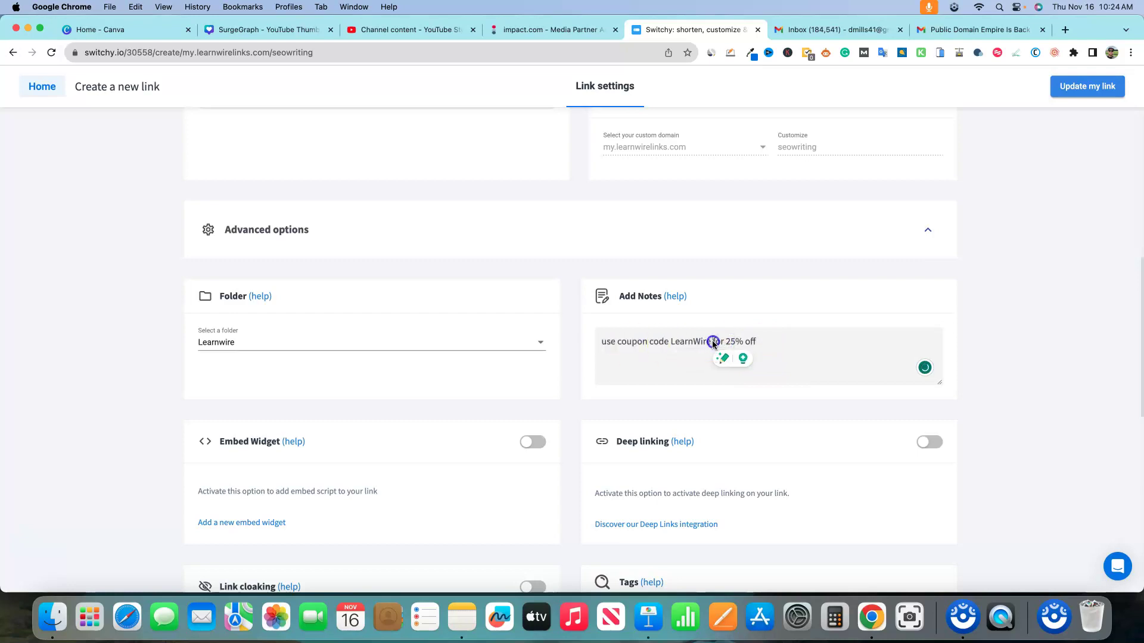
left_click_drag(713, 343, 669, 344)
left_click_drag(755, 342, 593, 347)
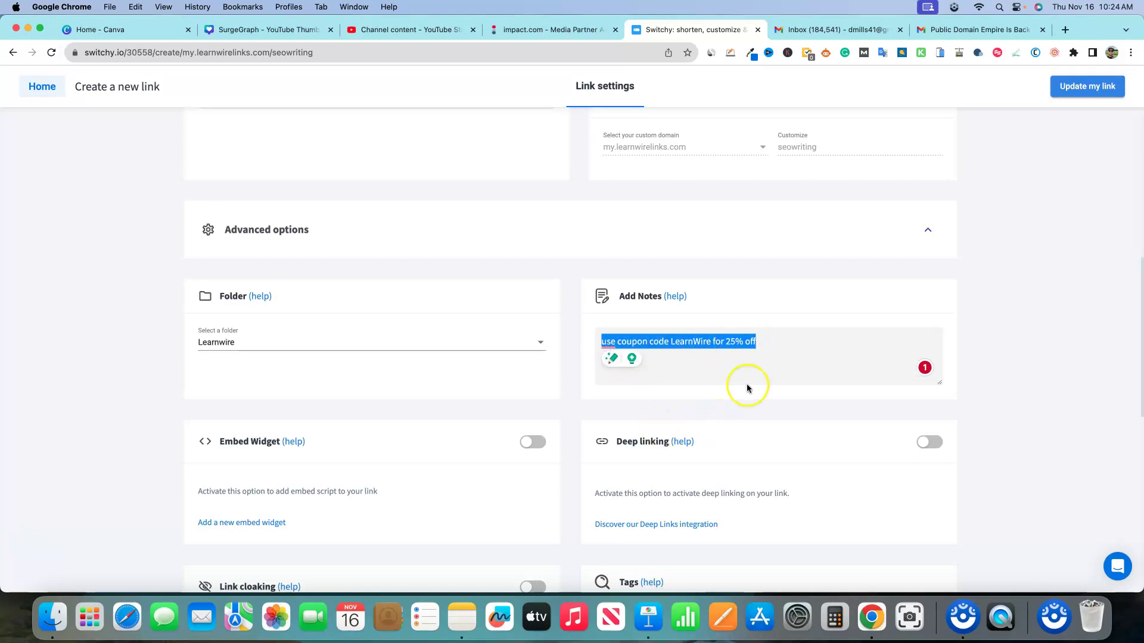
left_click(771, 347)
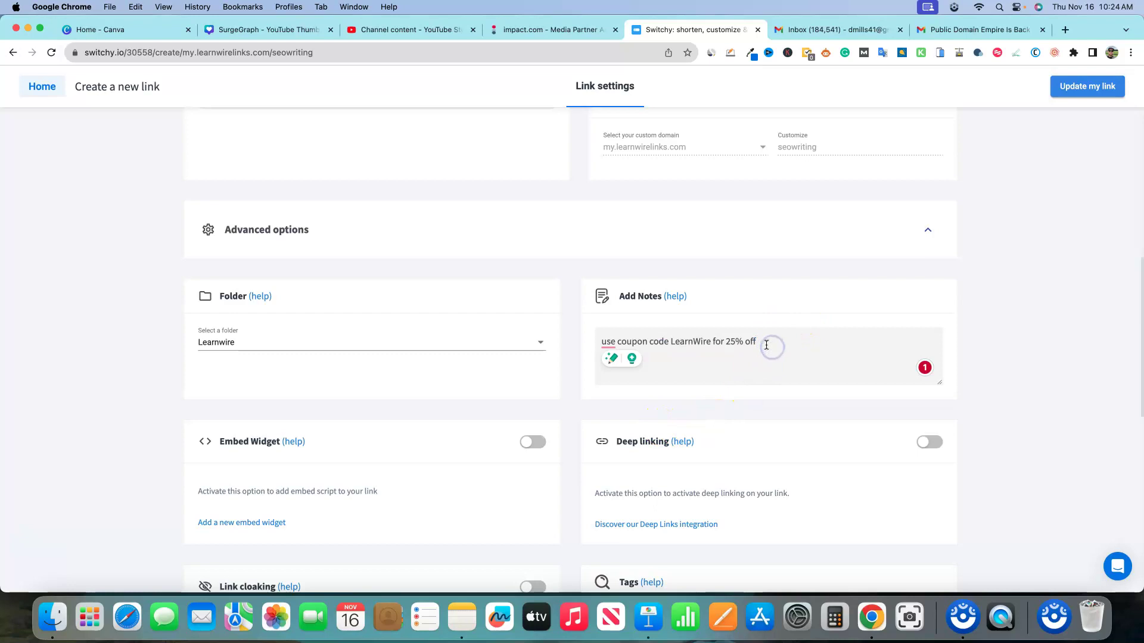
left_click_drag(767, 345, 651, 347)
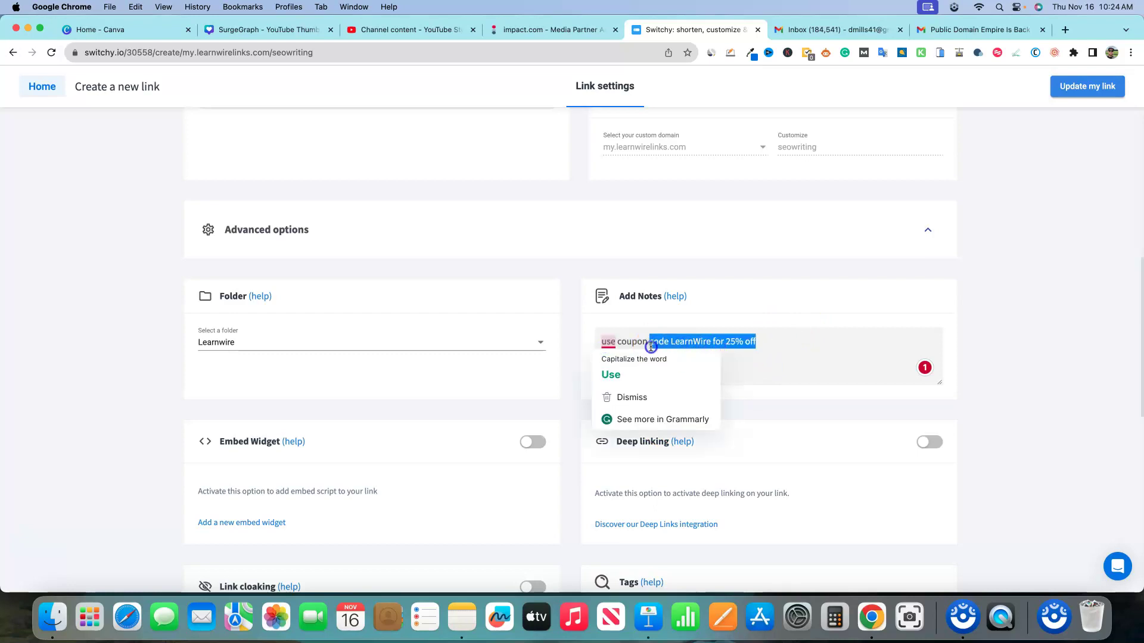
Copy 'building your confidence as a freelancer' from SE Ranking's realisticpay keyword list, then return to the blog form.
left_click(872, 617)
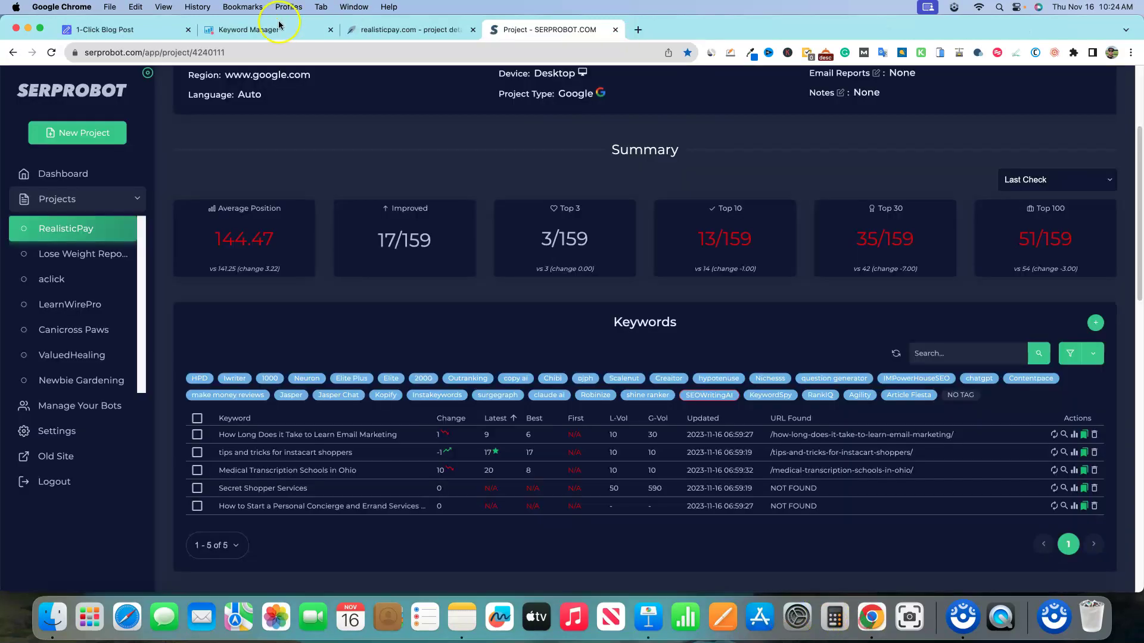
left_click(278, 27)
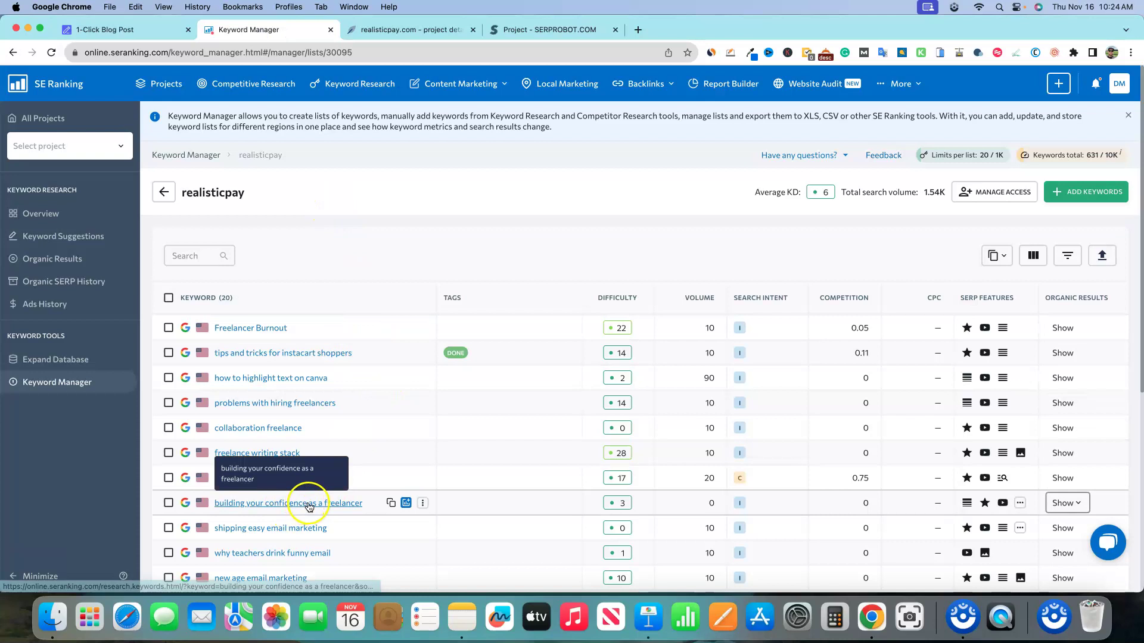
left_click(391, 504)
left_click(106, 29)
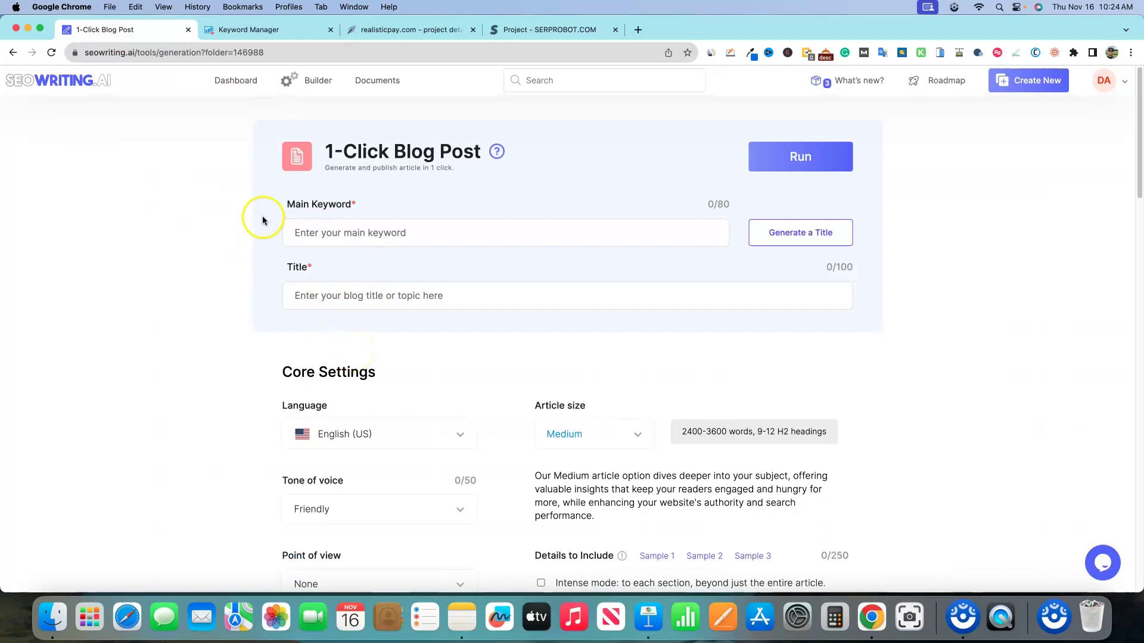
Paste 'building your confidence as a freelancer' into the Main Keyword field.
left_click(341, 226)
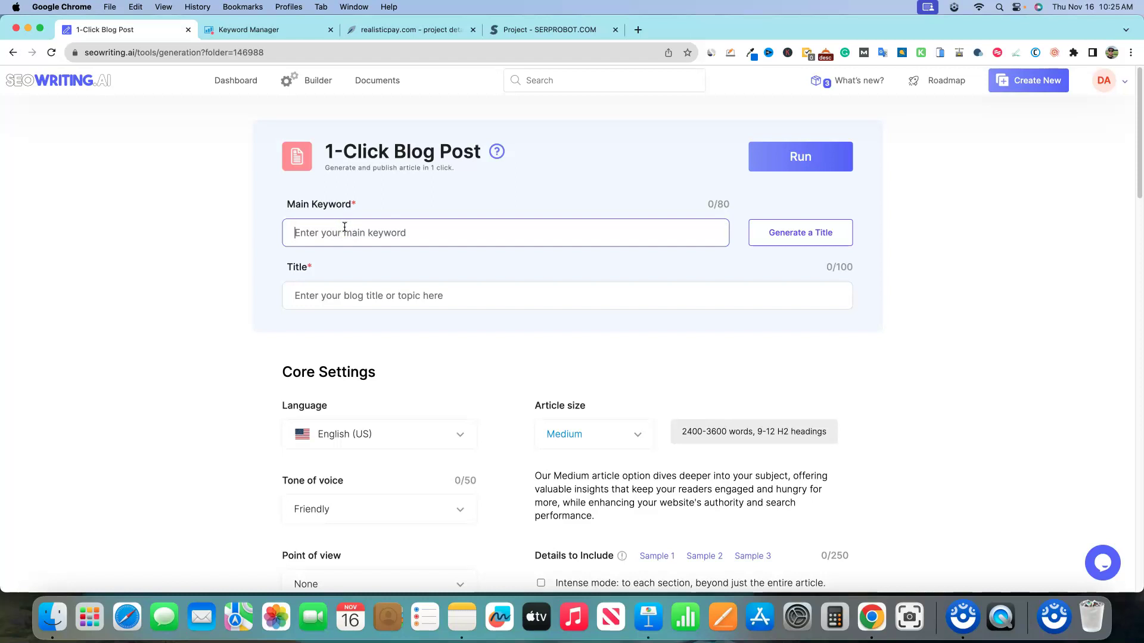
key("super+v")
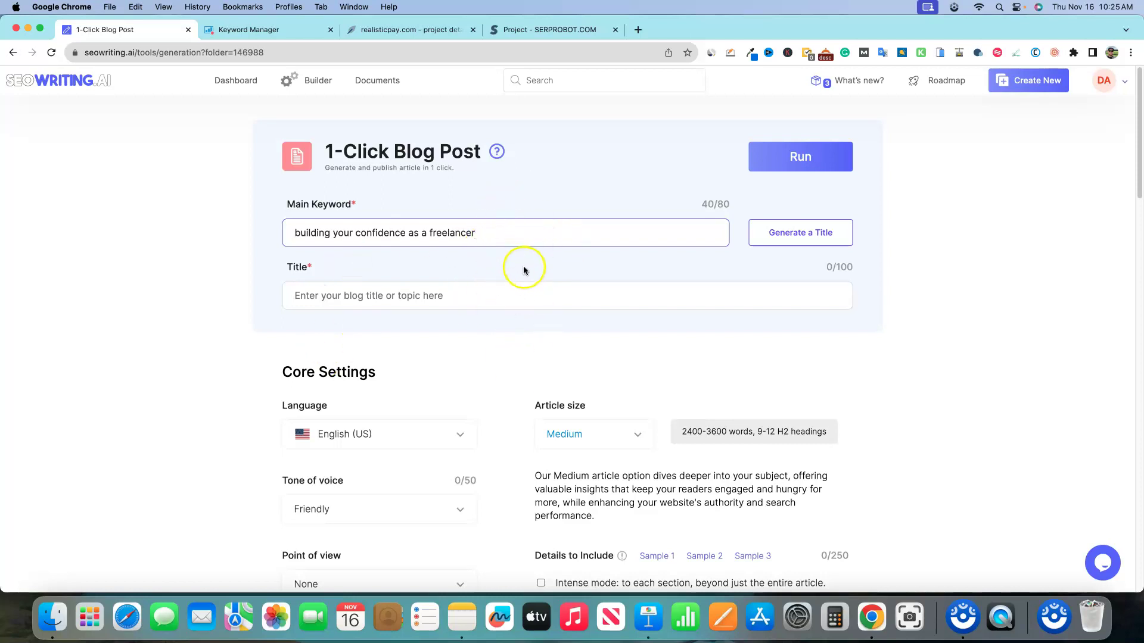
left_click(582, 173)
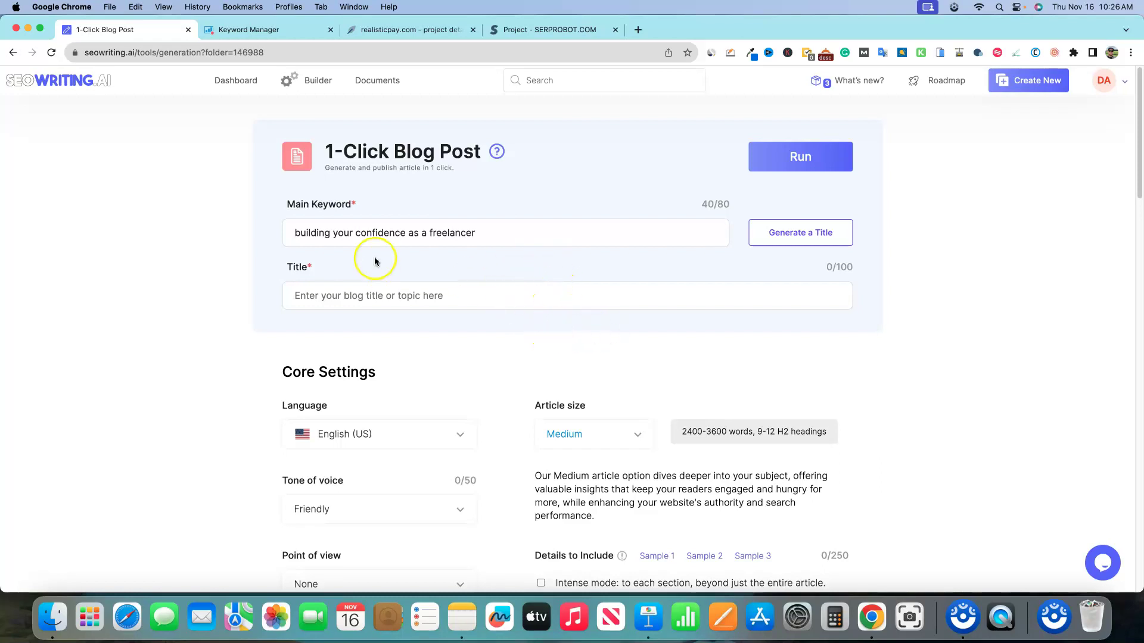
Title the post 'Building Your Confidence As A Freelancer: Step By Step Guide'.
left_click(374, 298)
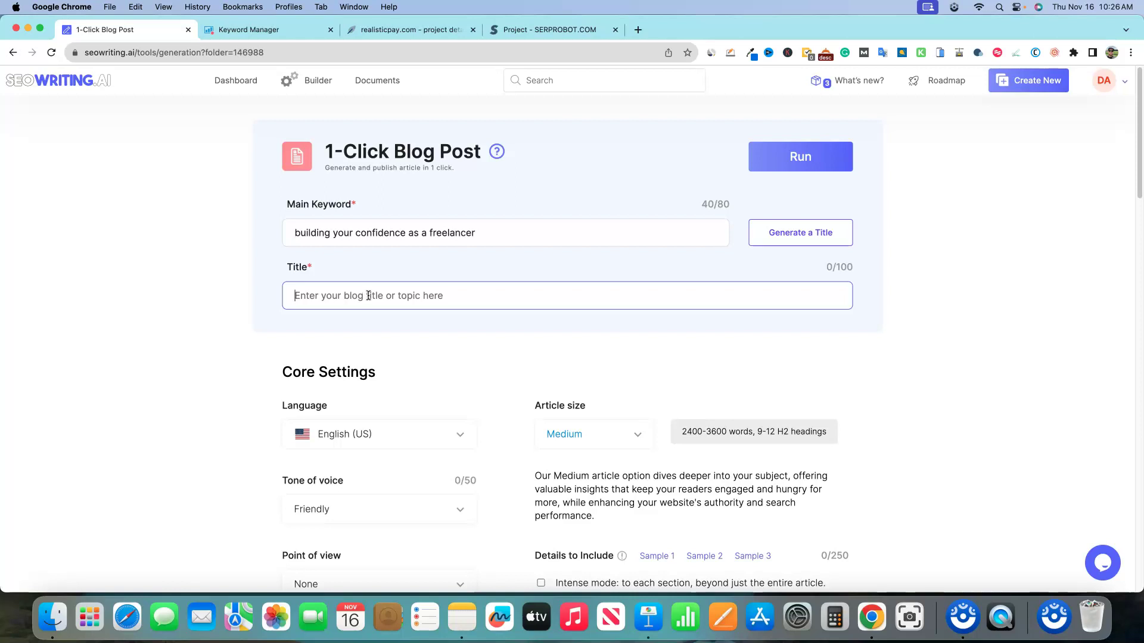
key("super+v")
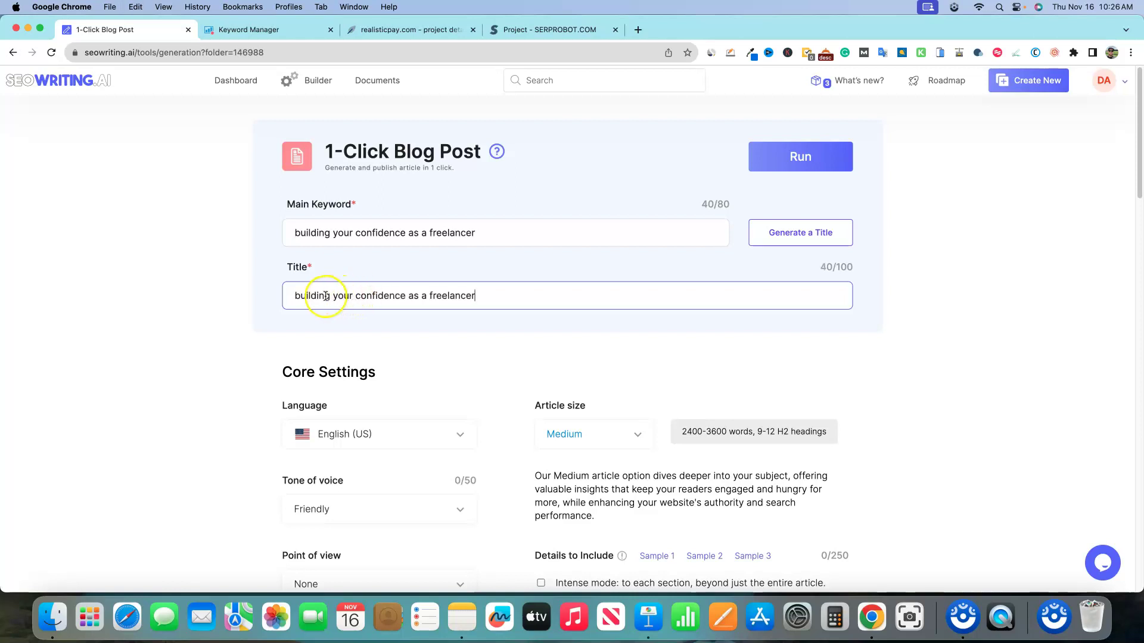
key("BackSpace")
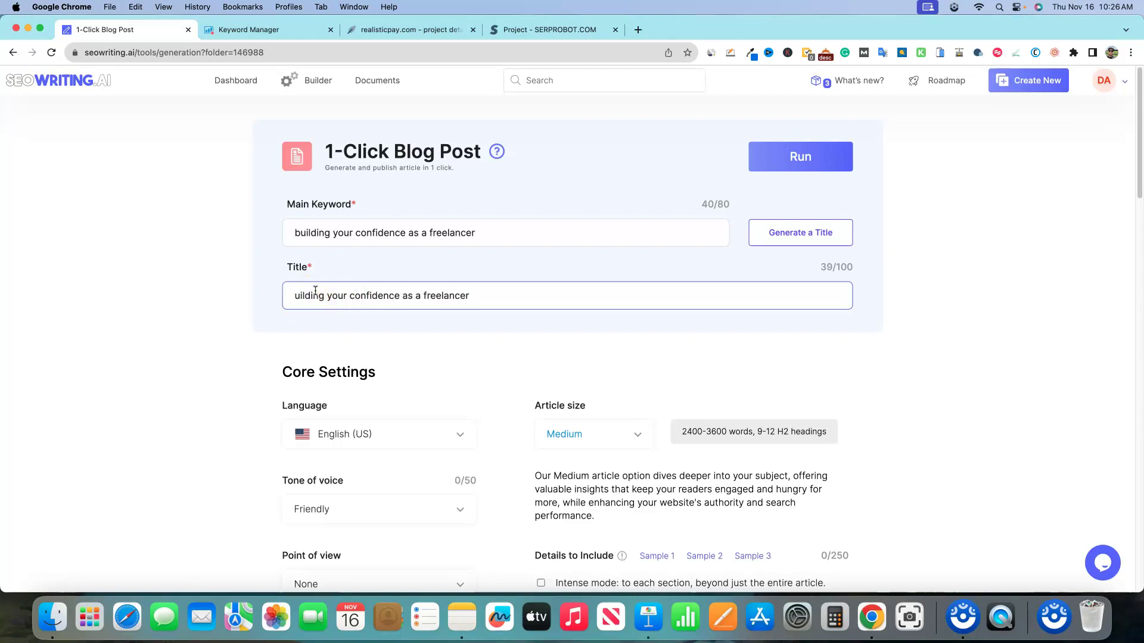
type("B")
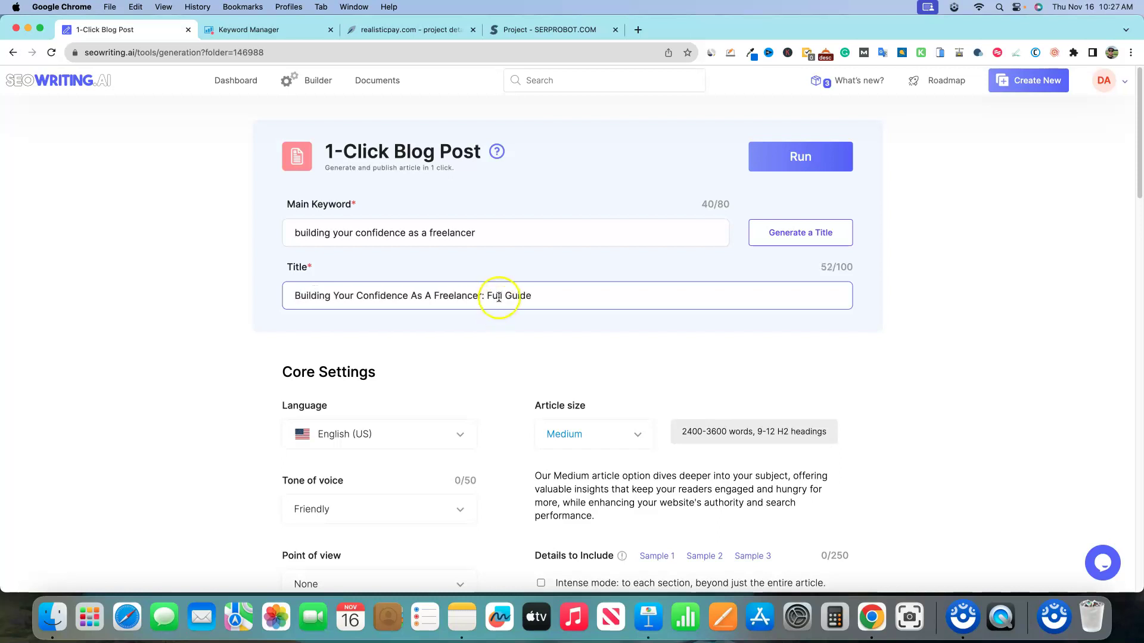
left_click(507, 271)
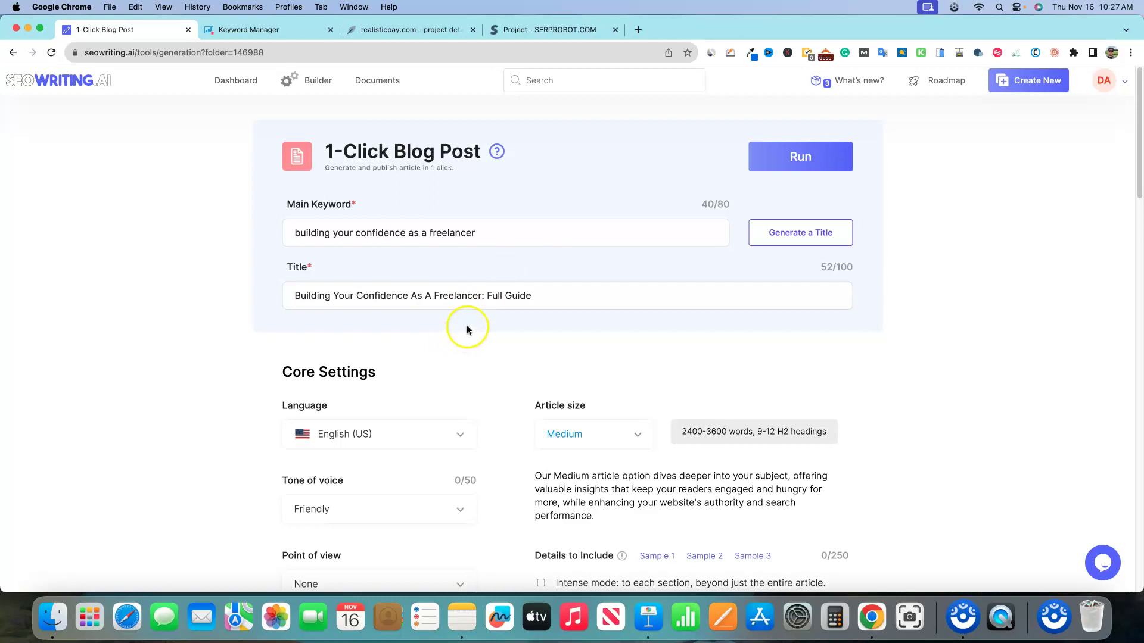
left_click(486, 296)
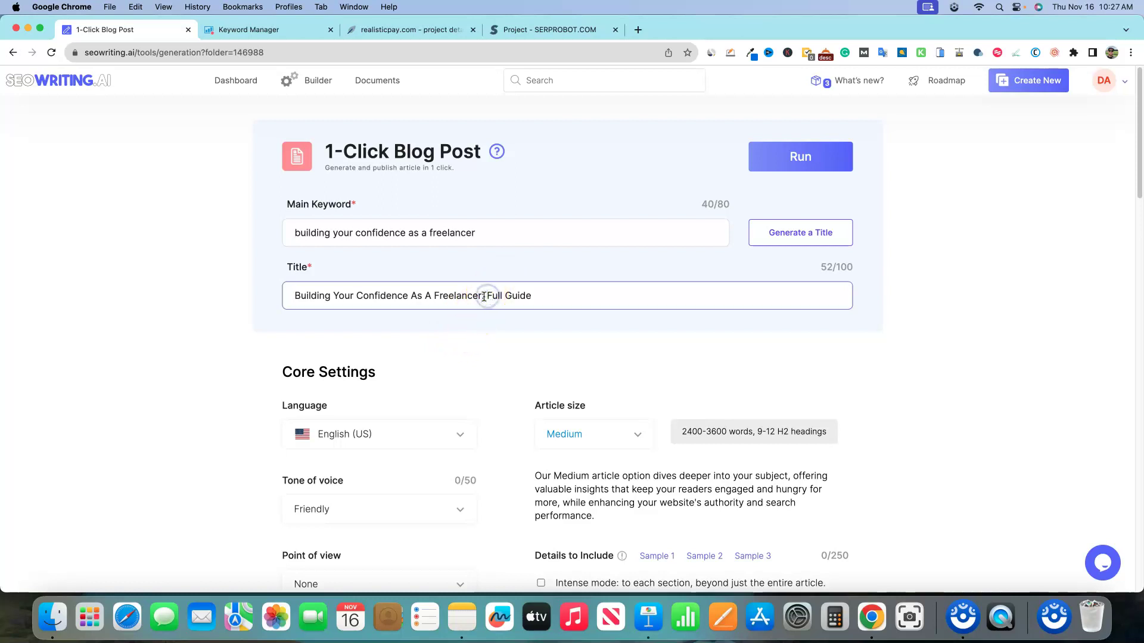
double_click(493, 296)
type("Step By Step")
left_click(325, 268)
scroll(421, 405, "down", 2)
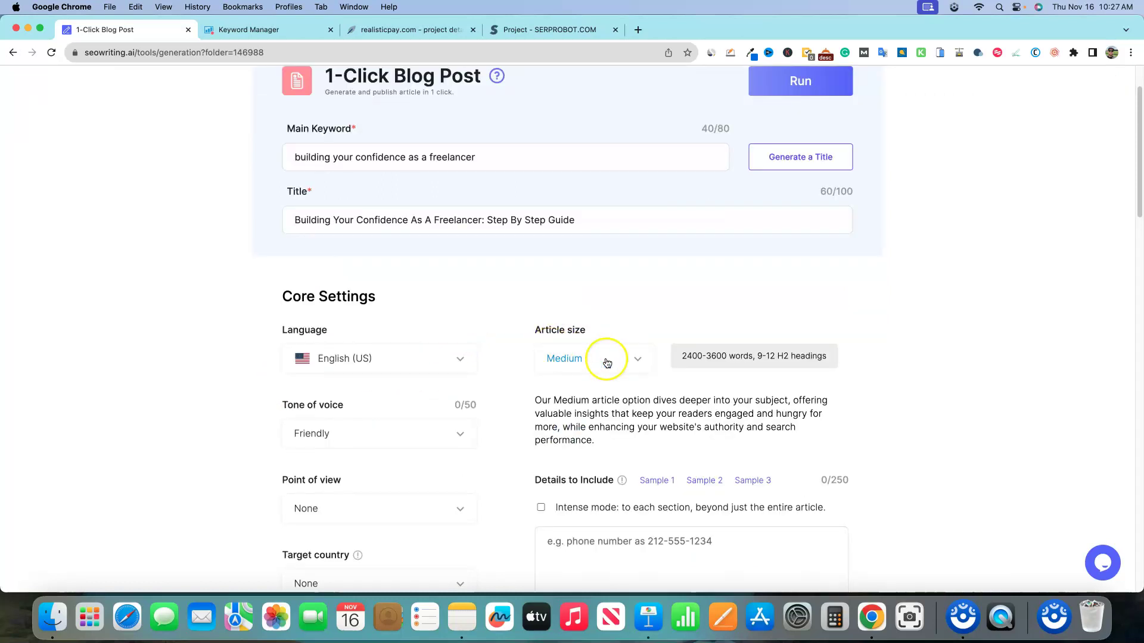
left_click(637, 361)
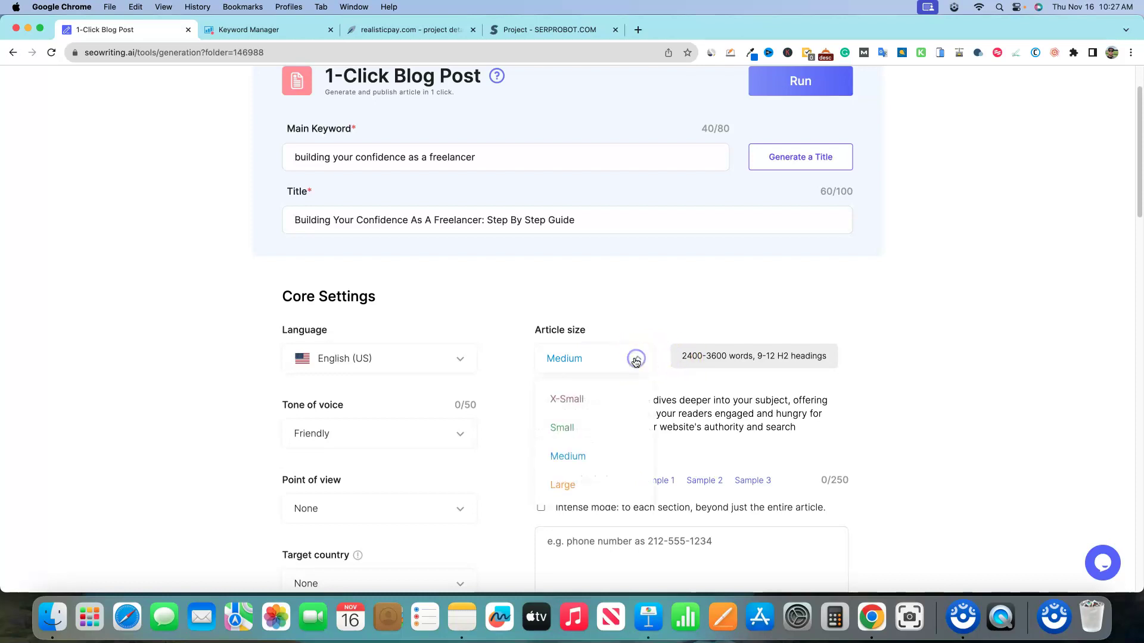
Open NeuronWriter's content editor for the 'building your confidence as a freelancer' query, accepting the competitors.
left_click(398, 30)
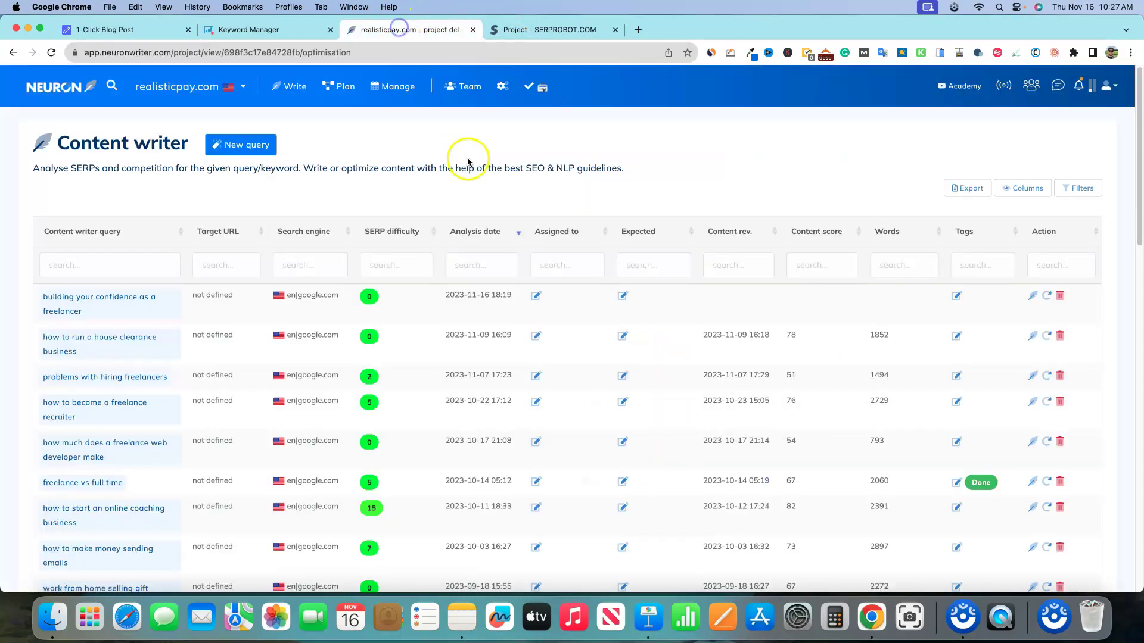
left_click(113, 304)
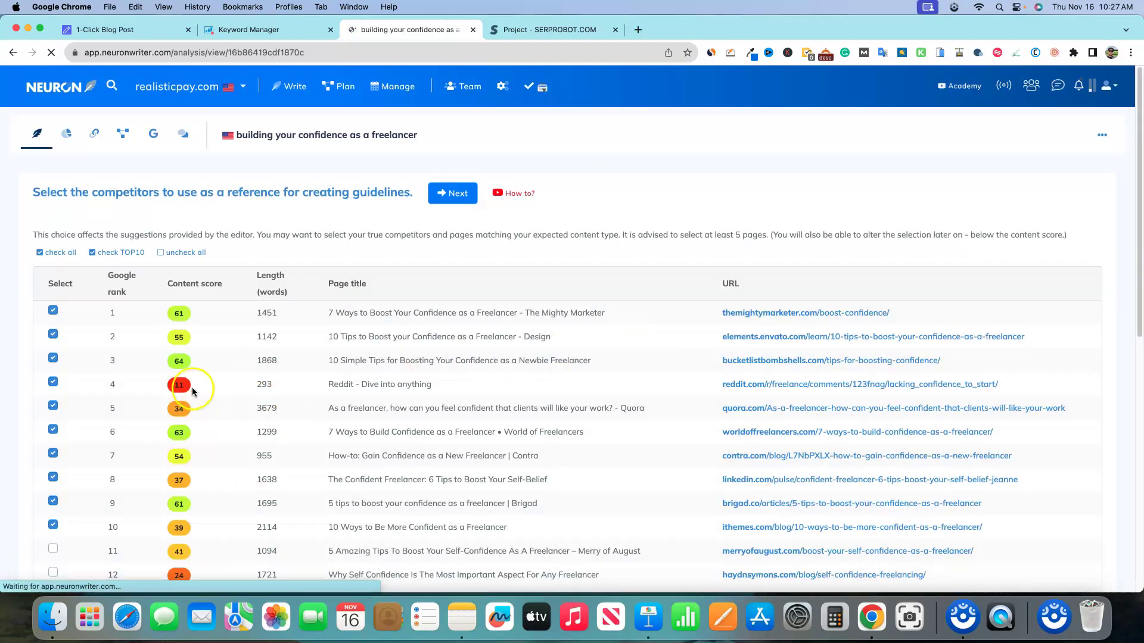
left_click(452, 193)
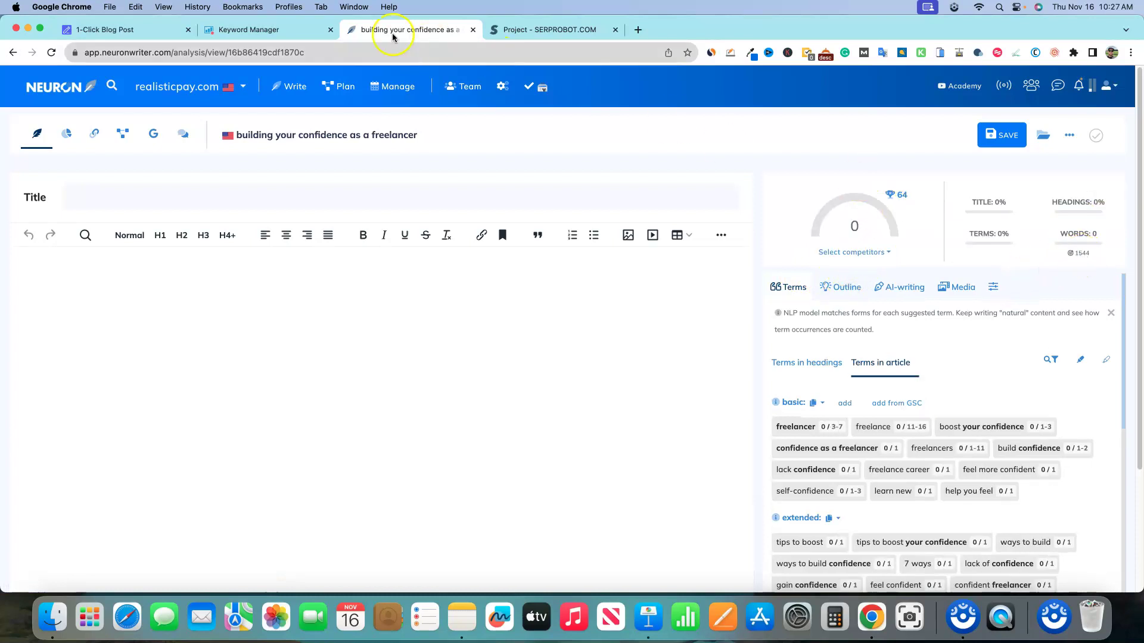
Set the article size to Small, keeping the Friendly tone of voice.
left_click(137, 30)
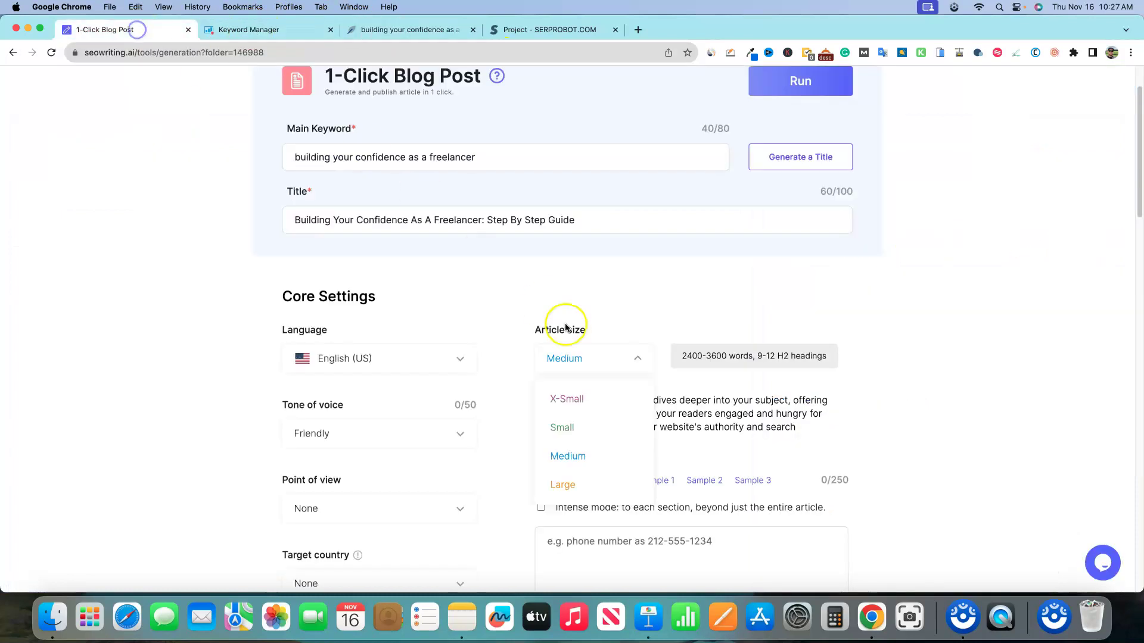
left_click(626, 366)
left_click(622, 359)
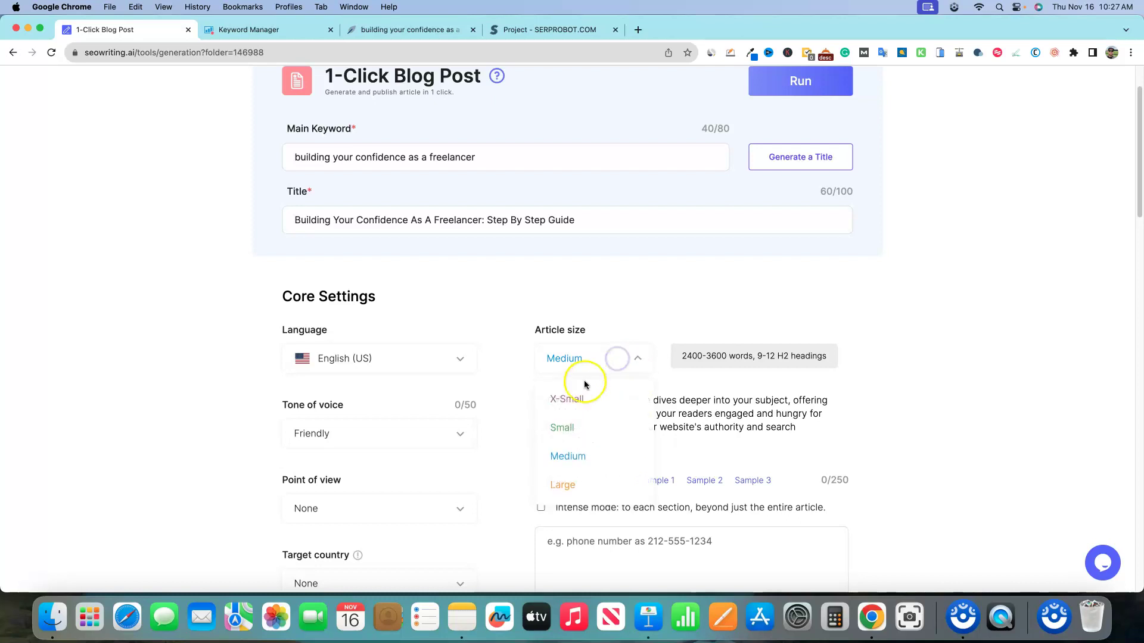
left_click(566, 429)
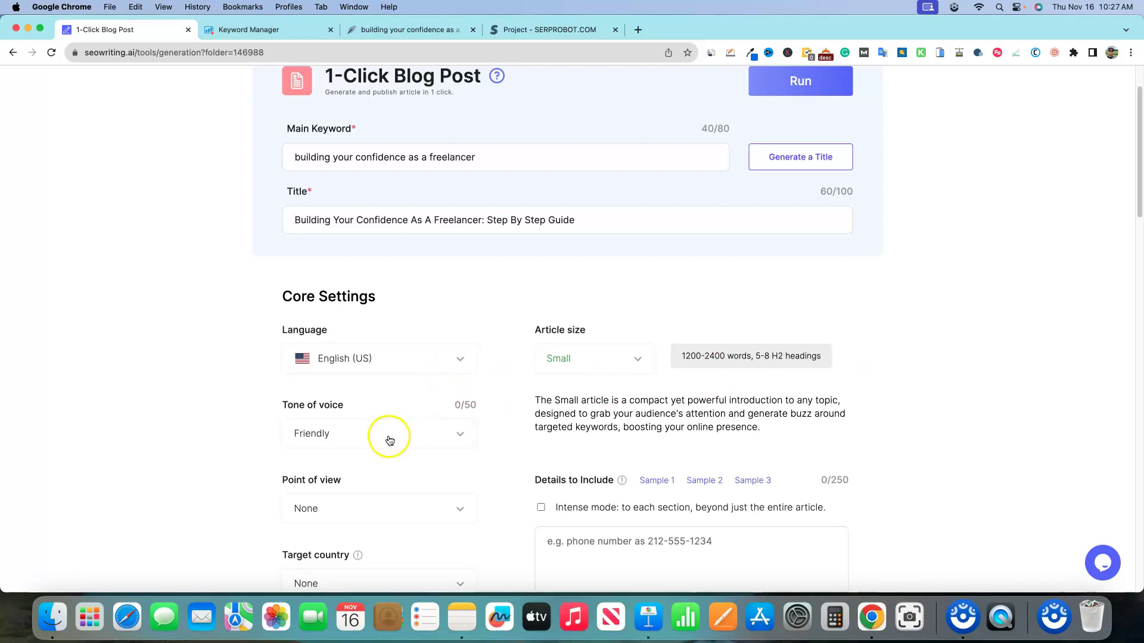
left_click(446, 437)
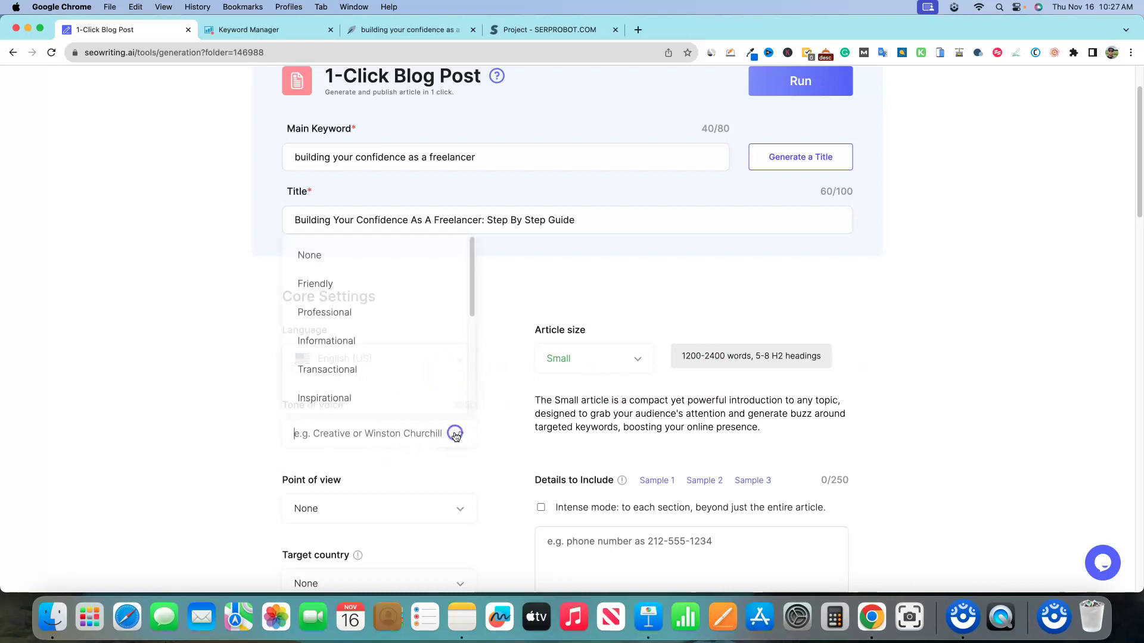
left_click(175, 384)
Choose a second-person point of view and United States as the target country.
scroll(344, 479, "down", 4)
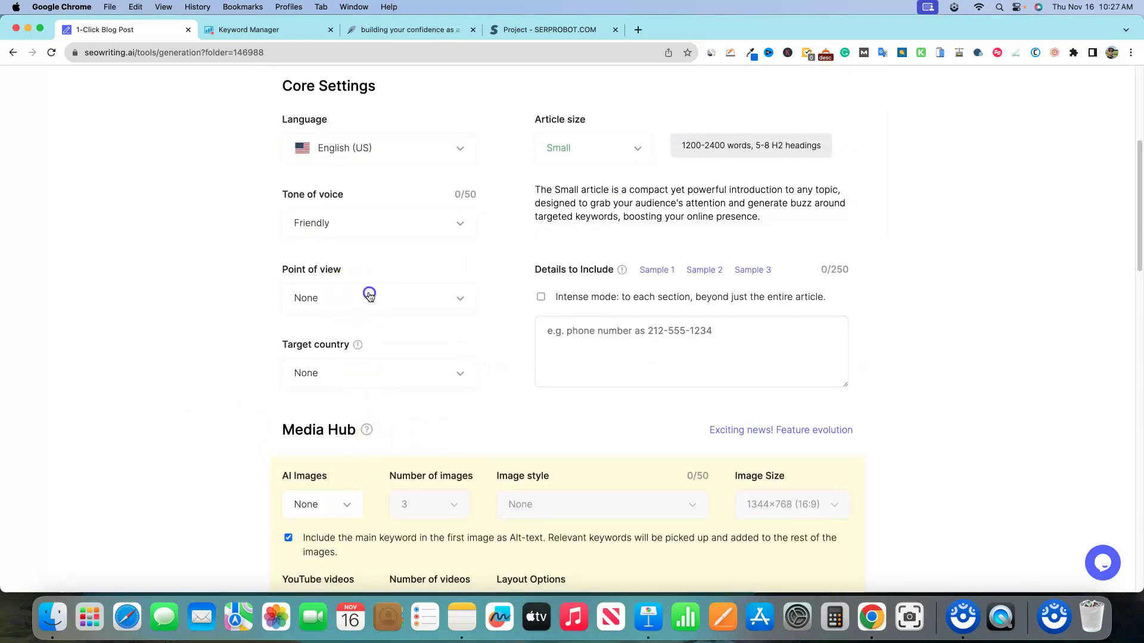
left_click(370, 296)
left_click(367, 424)
left_click(894, 379)
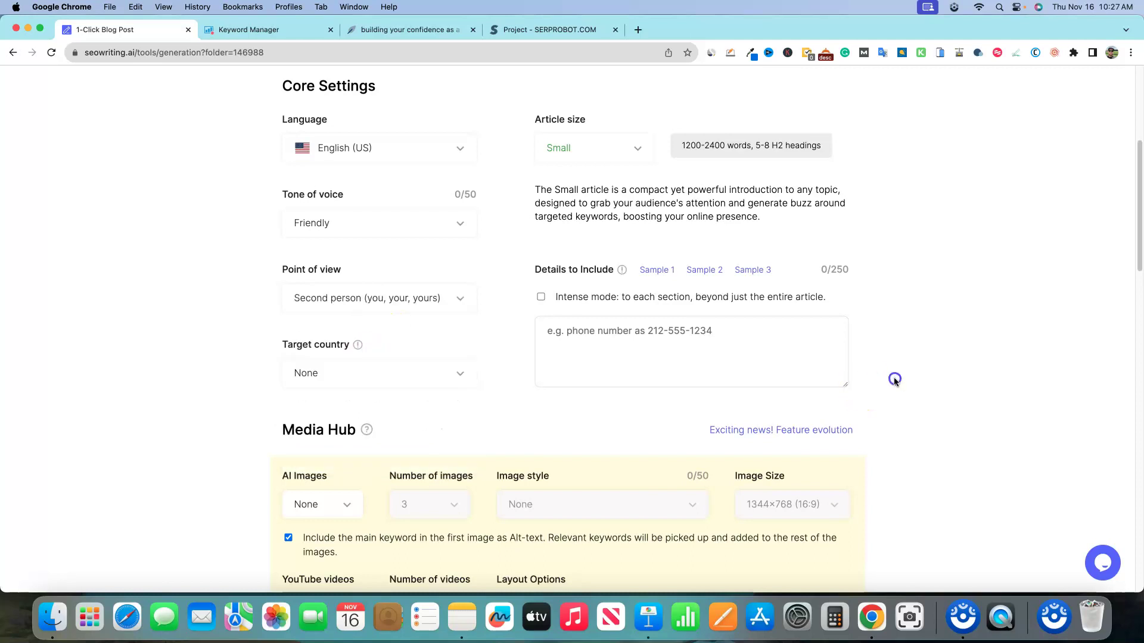
left_click(447, 377)
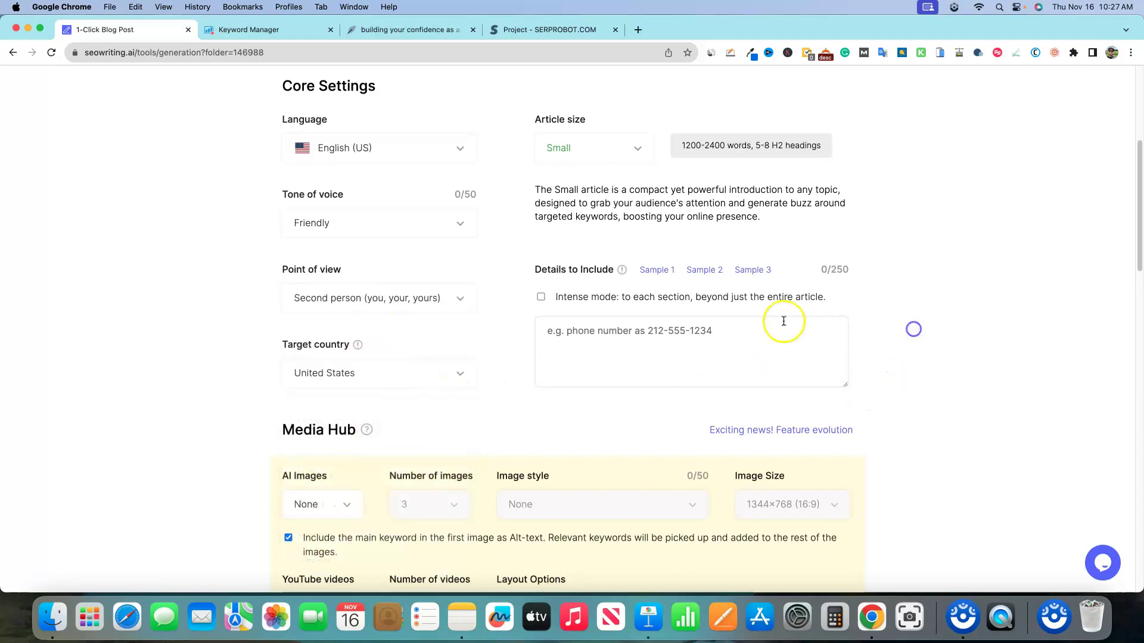
Turn FAQ off and set Network and Source Links to Yes.
scroll(689, 296, "down", 10)
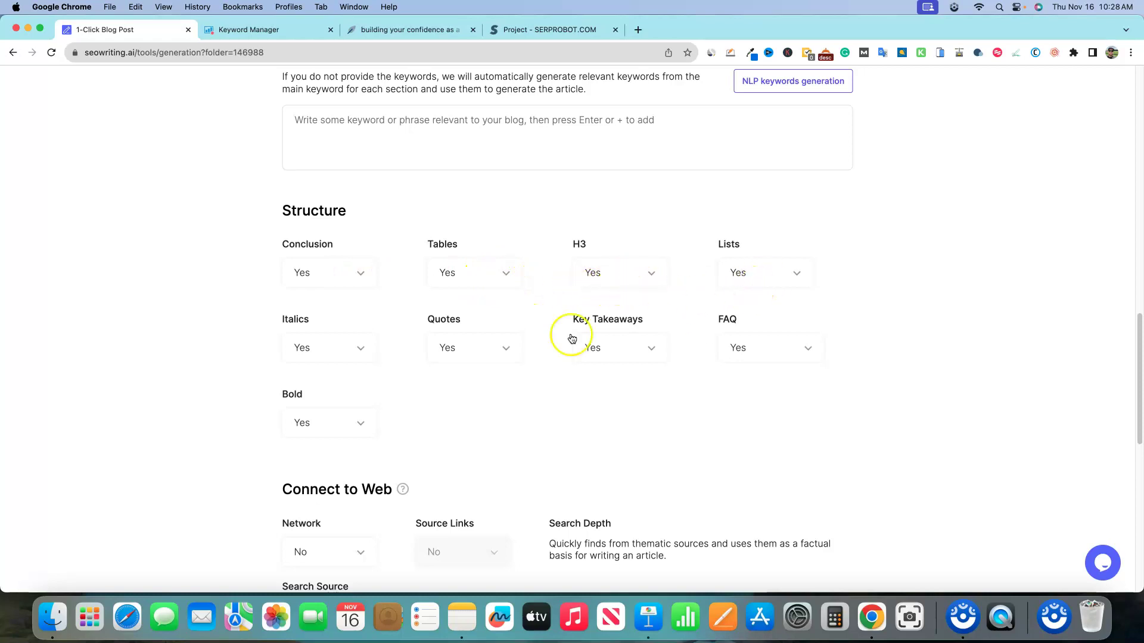
left_click(807, 350)
left_click(758, 388)
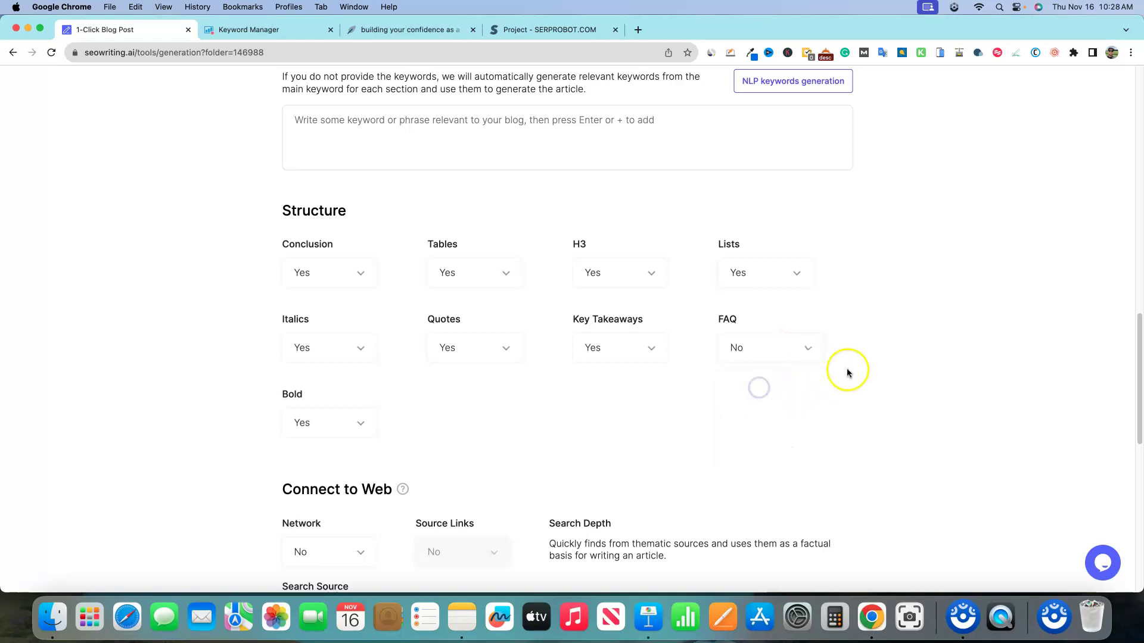
scroll(580, 411, "down", 3)
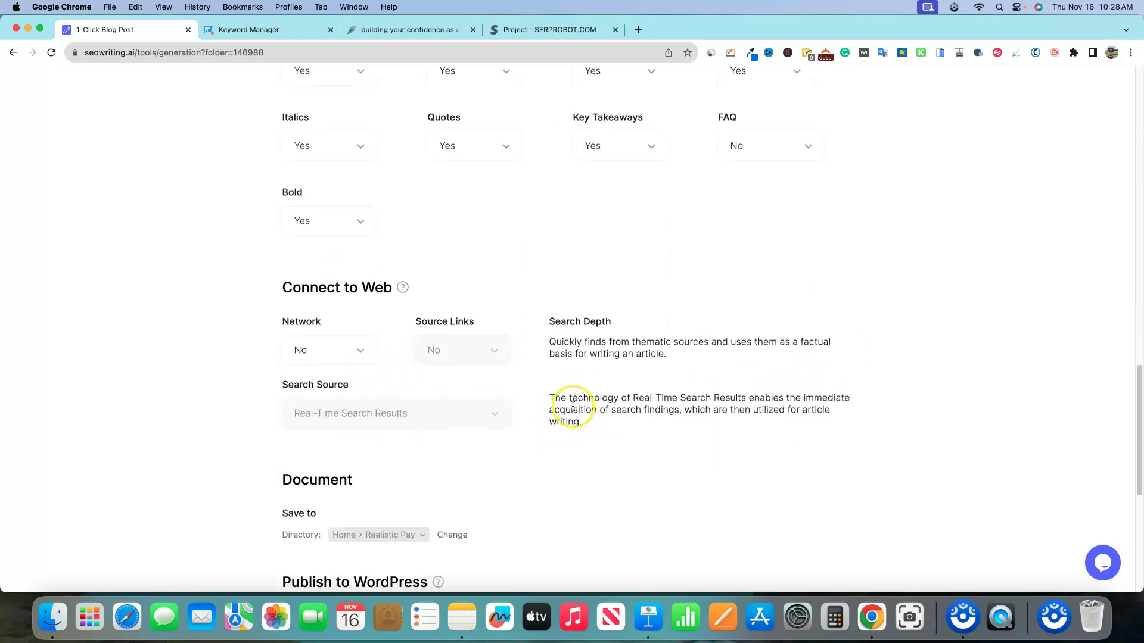
left_click(334, 350)
left_click(306, 412)
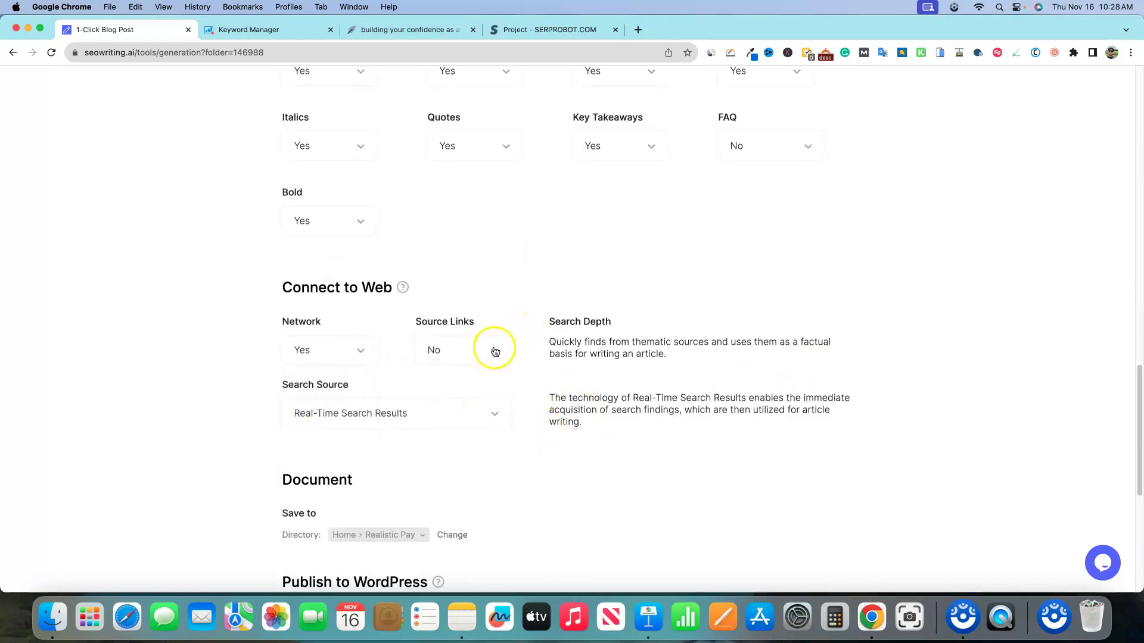
left_click(449, 422)
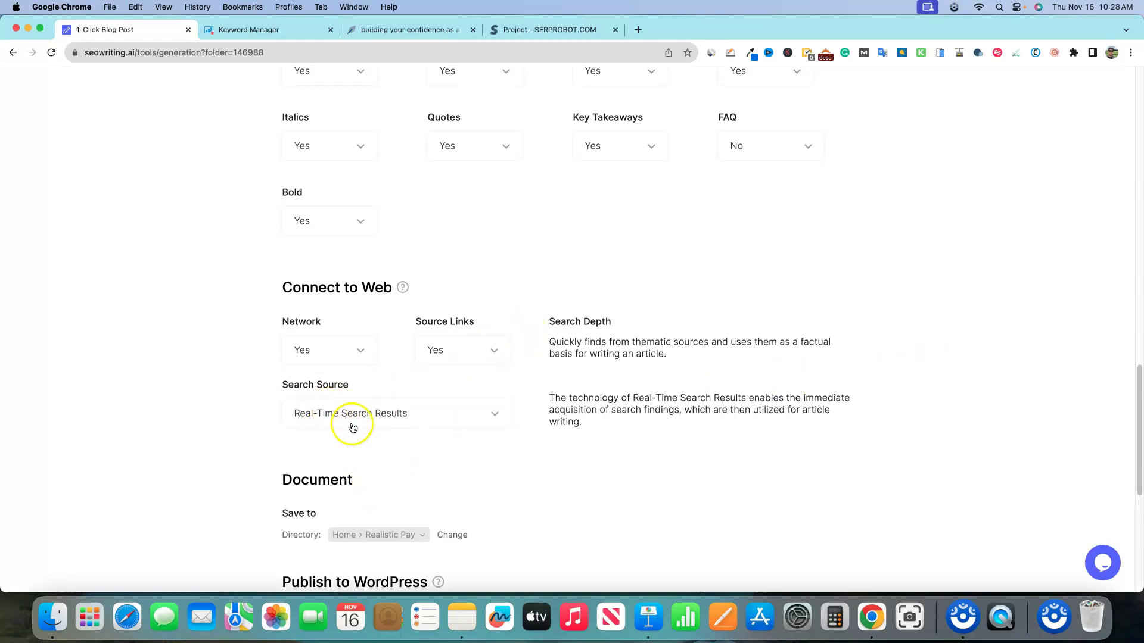
Keep Real-Time Search Results as the source and publish to realisticpay.com.
left_click(492, 420)
left_click(492, 420)
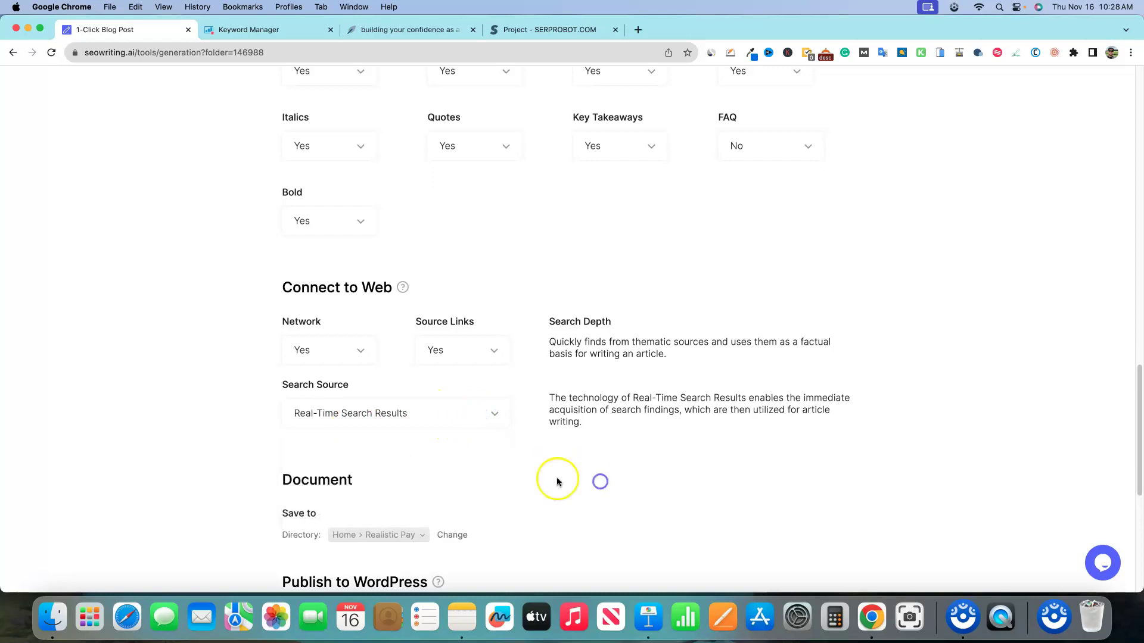
scroll(534, 467, "down", 2)
scroll(544, 444, "down", 2)
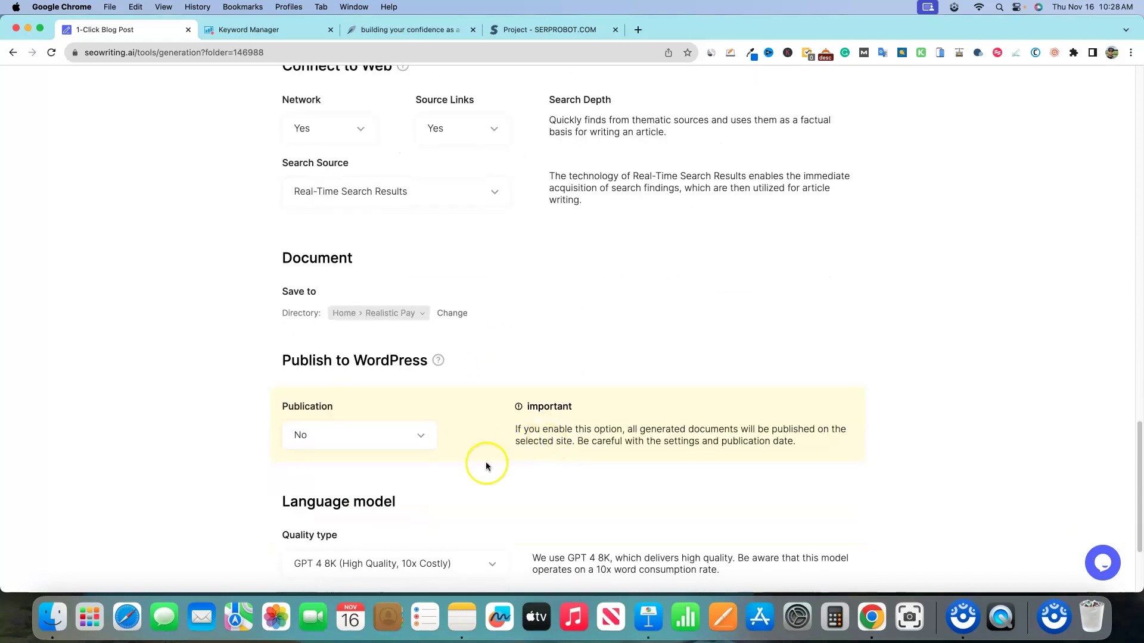
left_click(421, 436)
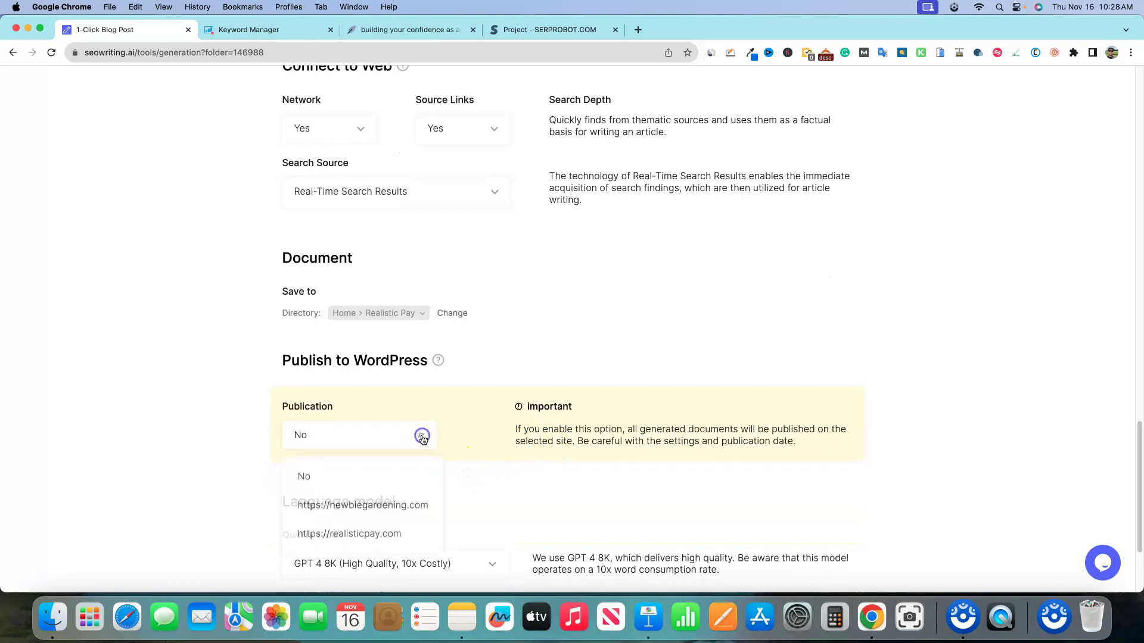
left_click(390, 533)
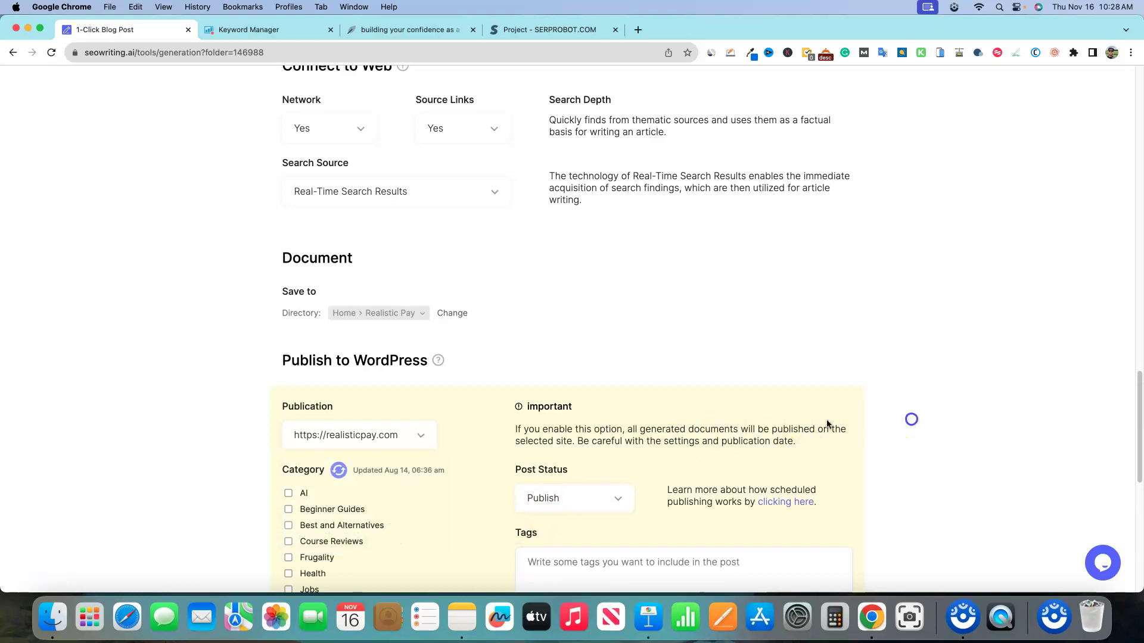
File the post under the People Also Ask category and run the article generation.
scroll(493, 470, "down", 4)
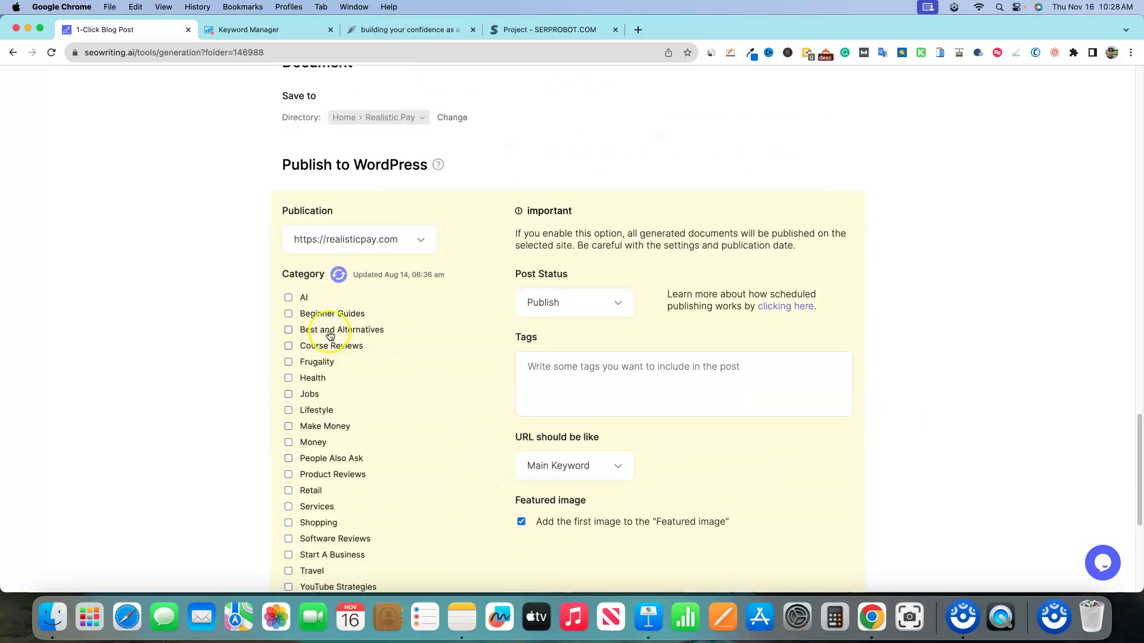
left_click(288, 458)
scroll(655, 440, "down", 2)
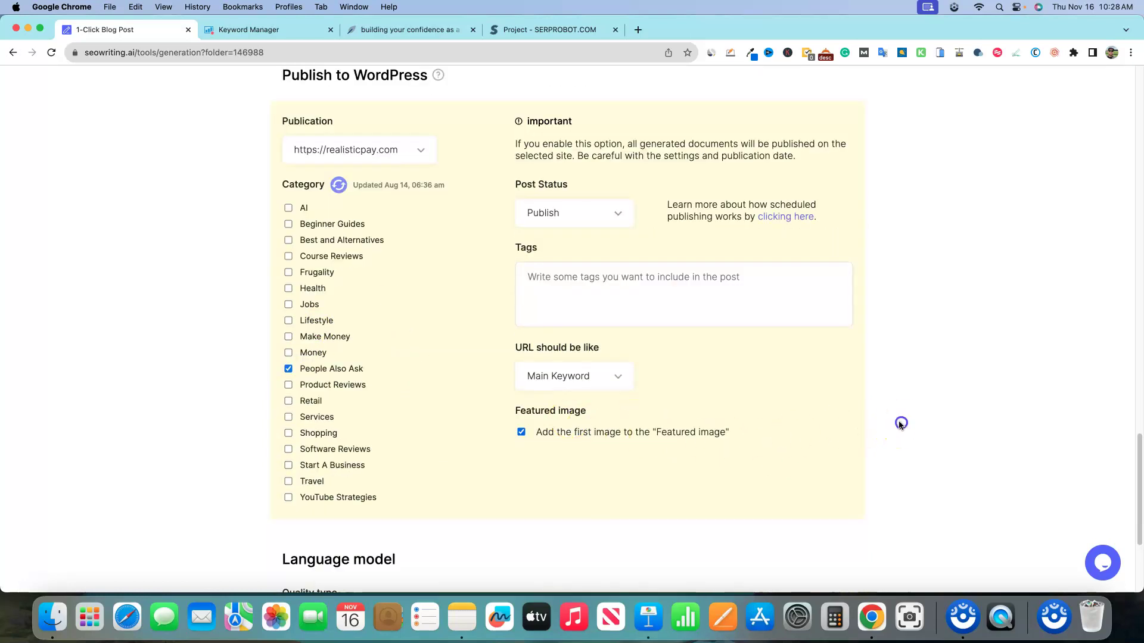
scroll(810, 456, "down", 4)
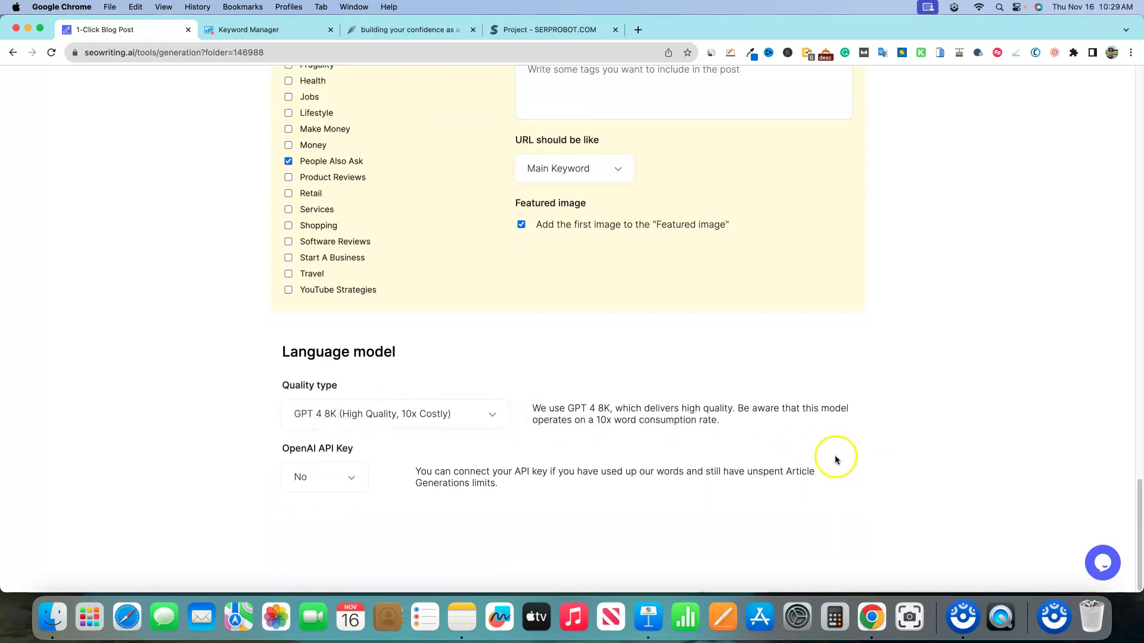
scroll(870, 376, "up", 20)
scroll(917, 301, "down", 20)
scroll(936, 411, "up", 20)
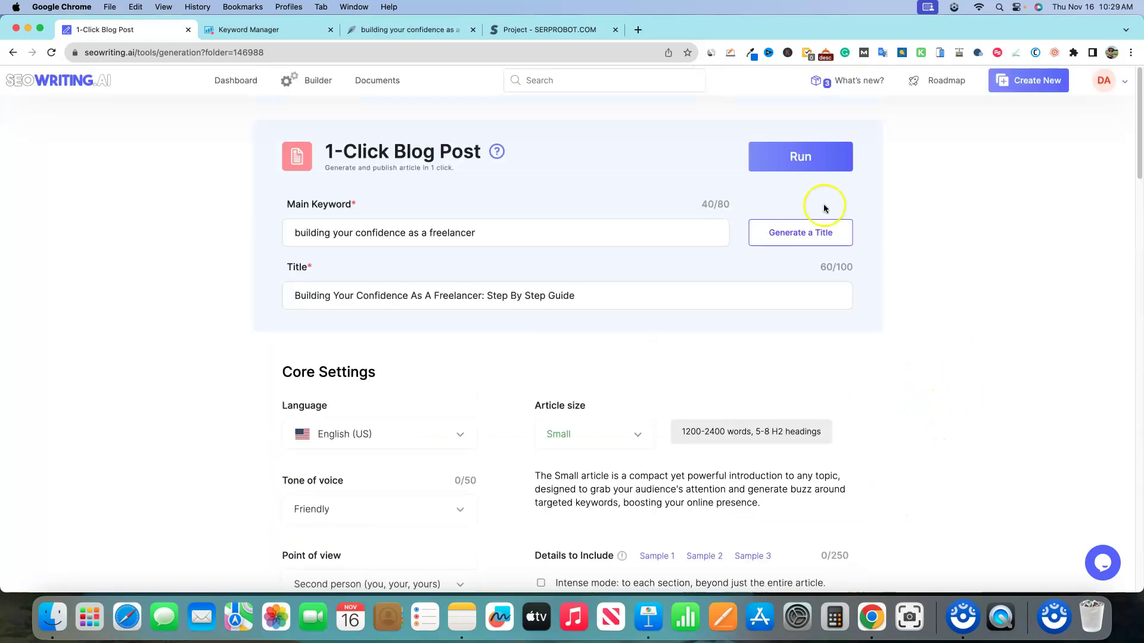
left_click(802, 155)
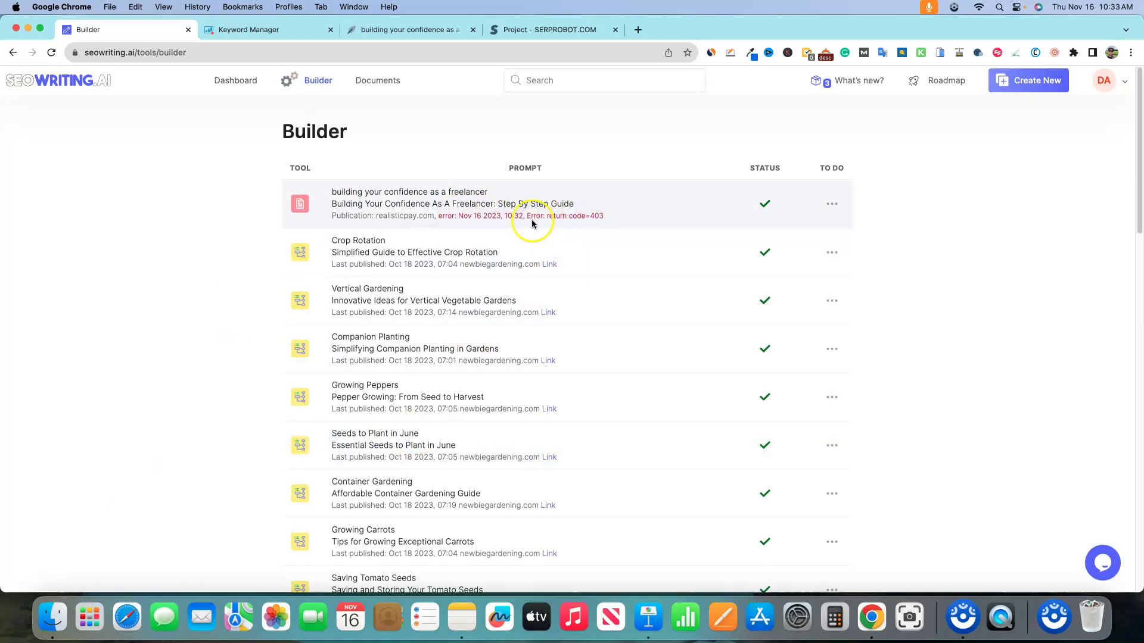
Open the generated freelancer article from Builder and check its 2514-word count.
left_click(831, 205)
left_click(868, 205)
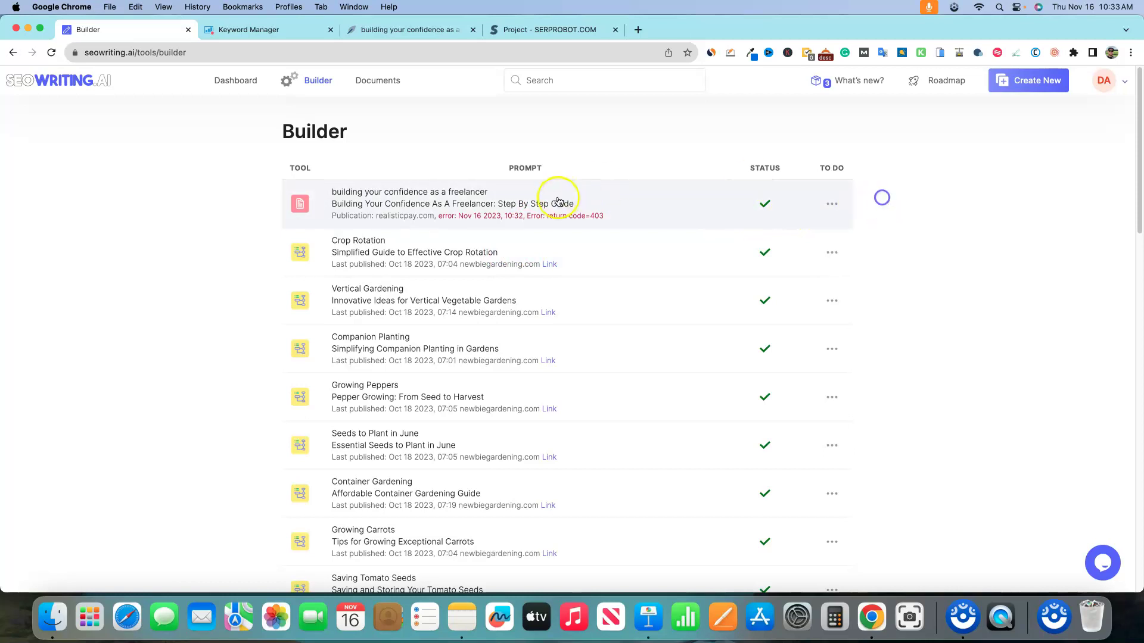
left_click(444, 203)
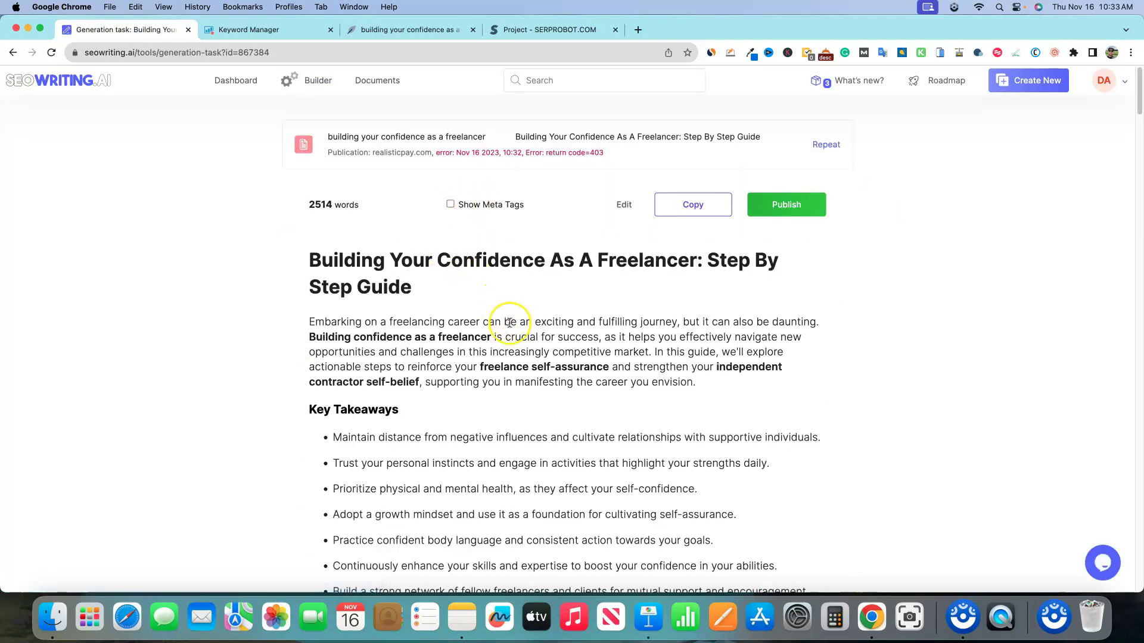
scroll(510, 319, "down", 12)
scroll(516, 316, "down", 5)
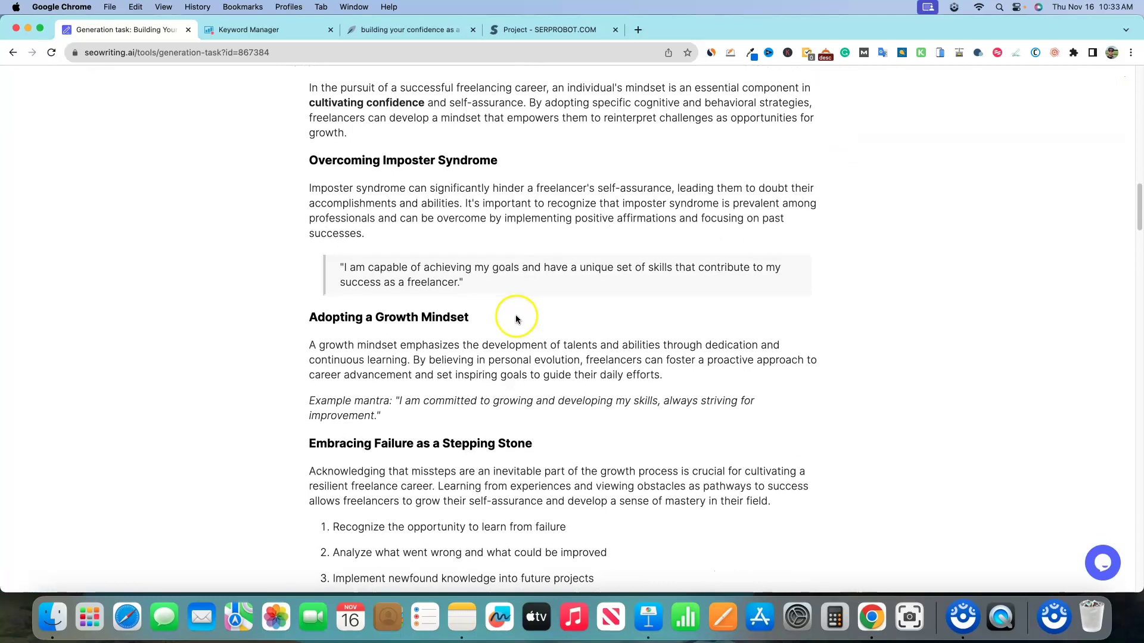
scroll(516, 316, "up", 17)
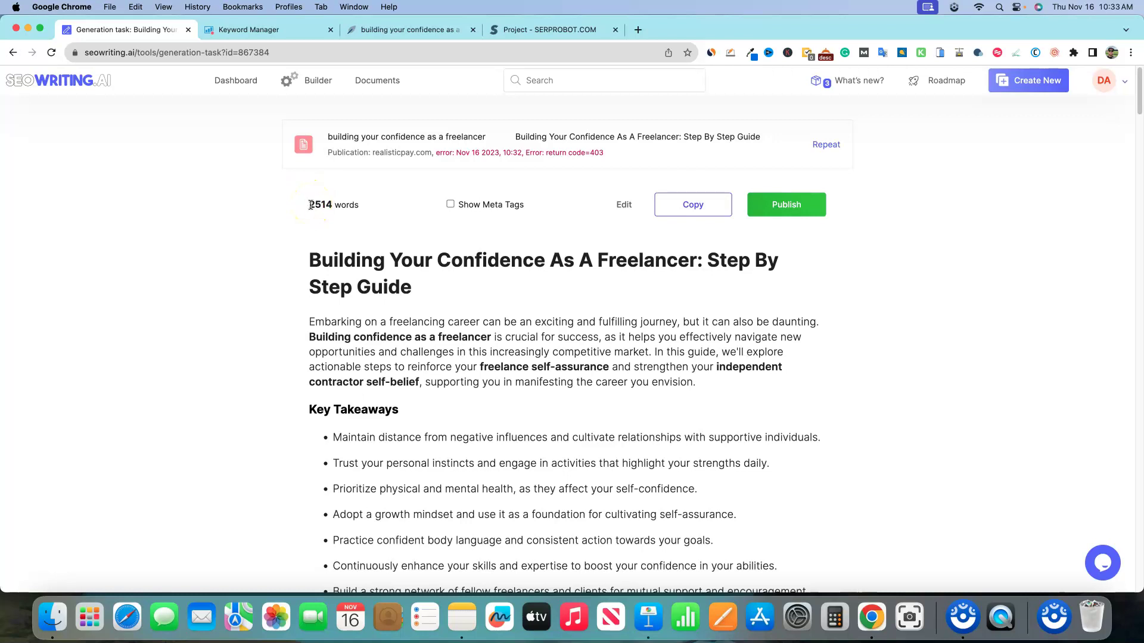
left_click_drag(310, 205, 357, 206)
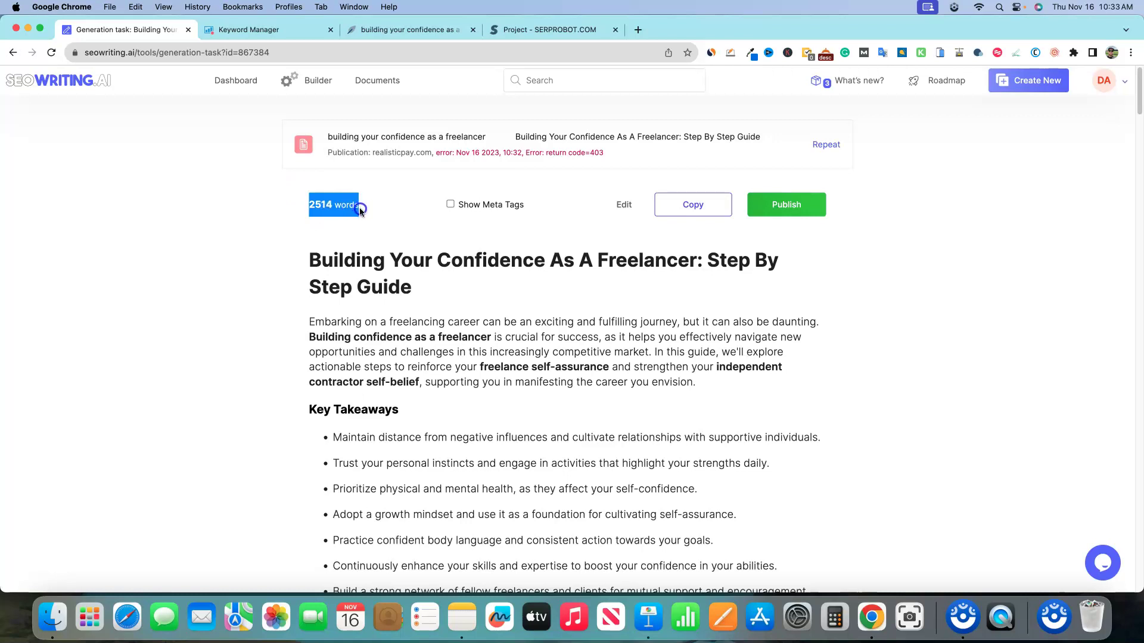
left_click(429, 314)
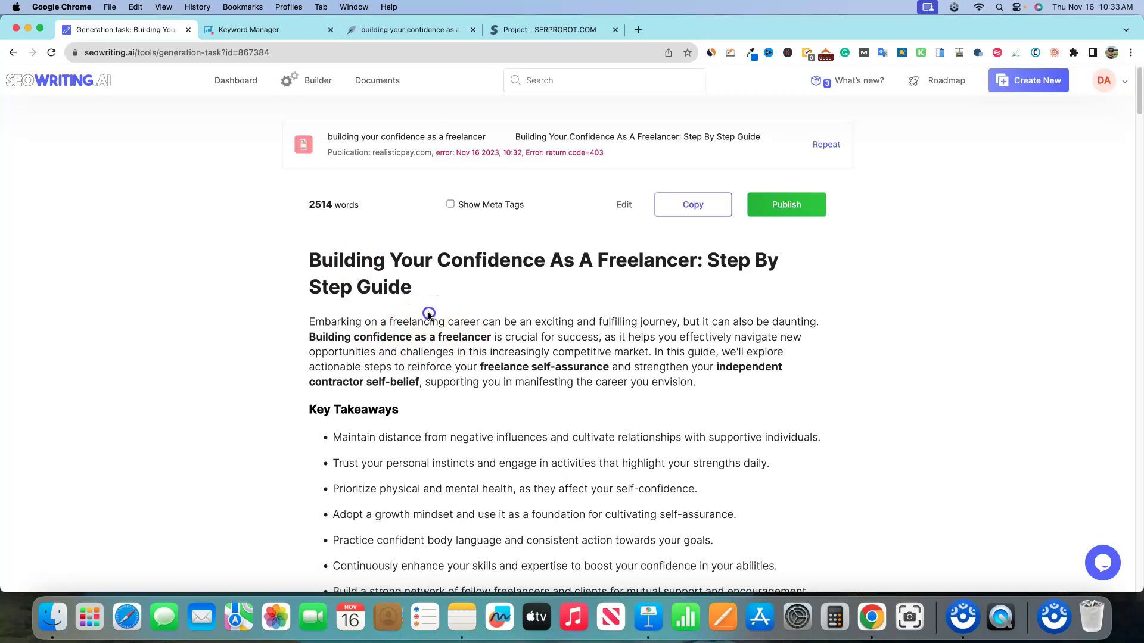
Show the article's meta title and meta description.
left_click(450, 204)
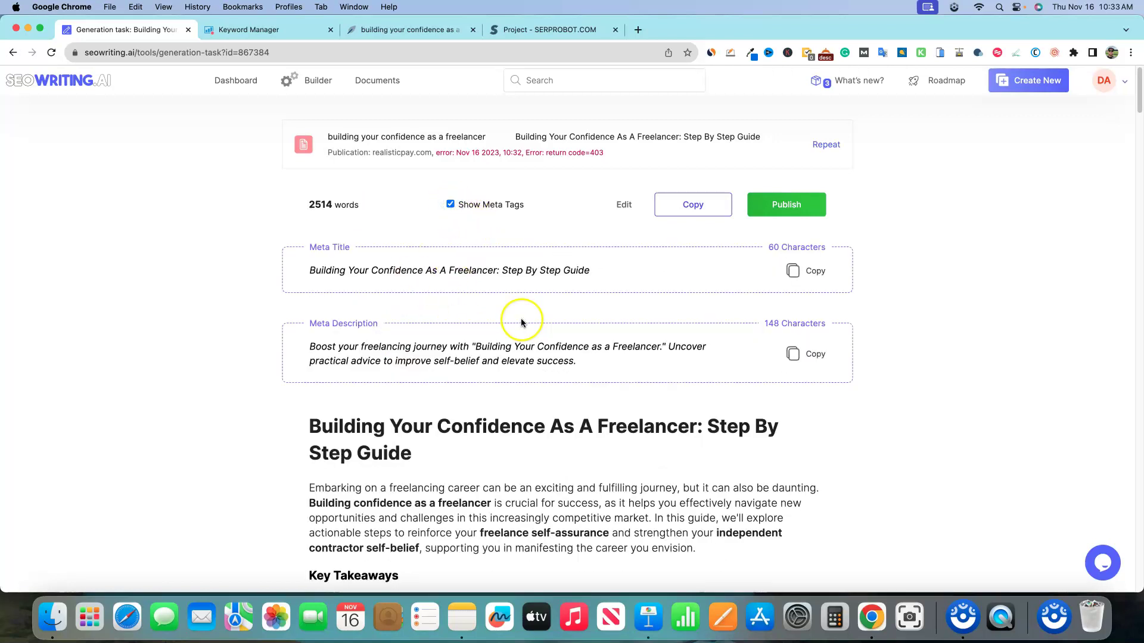
scroll(788, 406, "down", 8)
scroll(759, 401, "up", 8)
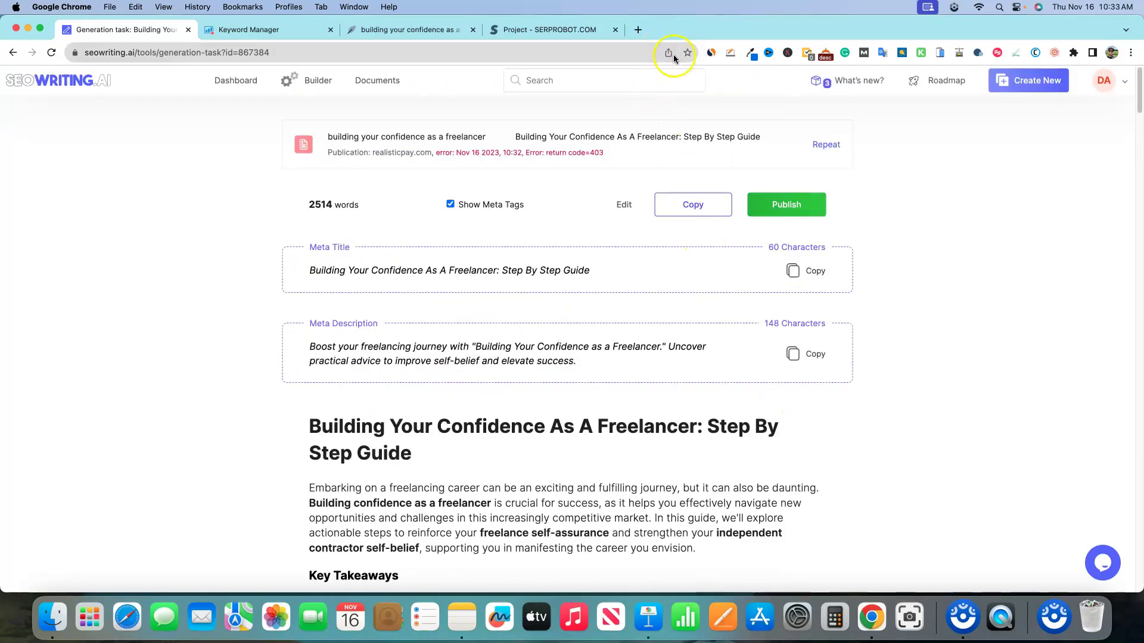
Load realisticpay.com in a new tab, check its Latest Posts, then return to the article.
left_click(636, 31)
left_click(481, 54)
type("re")
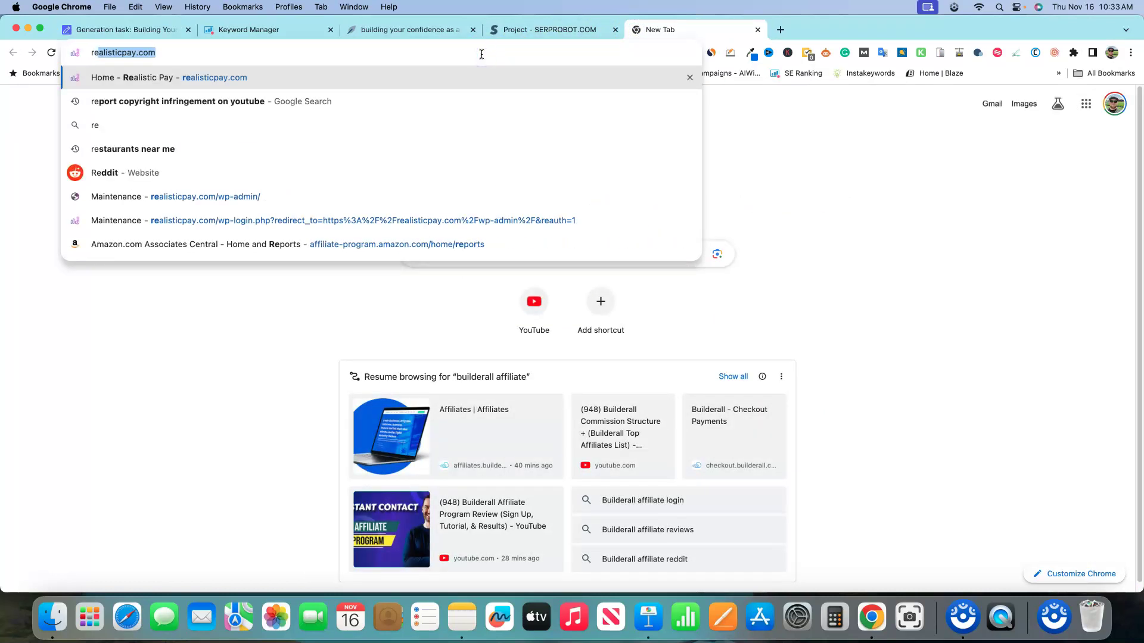
key("Return")
scroll(414, 340, "down", 10)
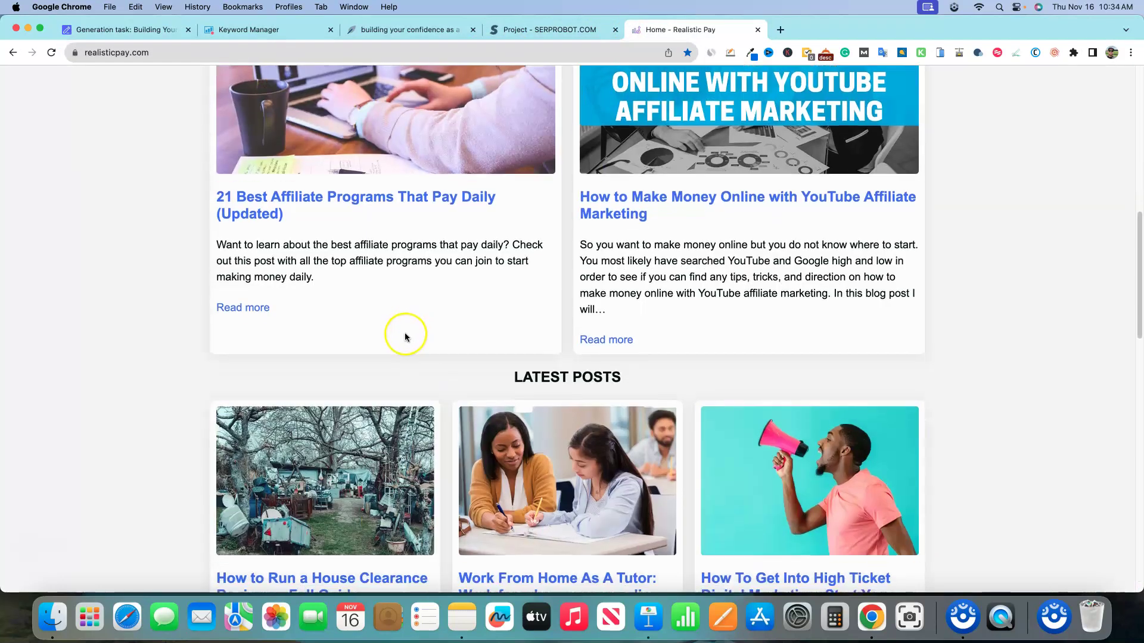
scroll(405, 334, "down", 4)
scroll(405, 337, "up", 3)
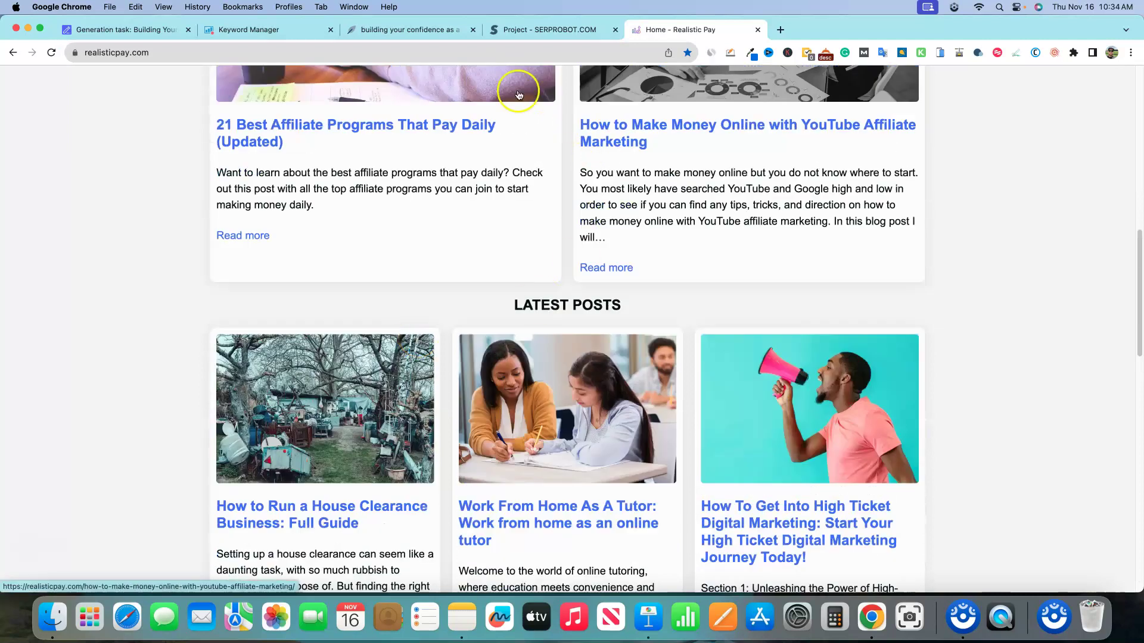
left_click(121, 31)
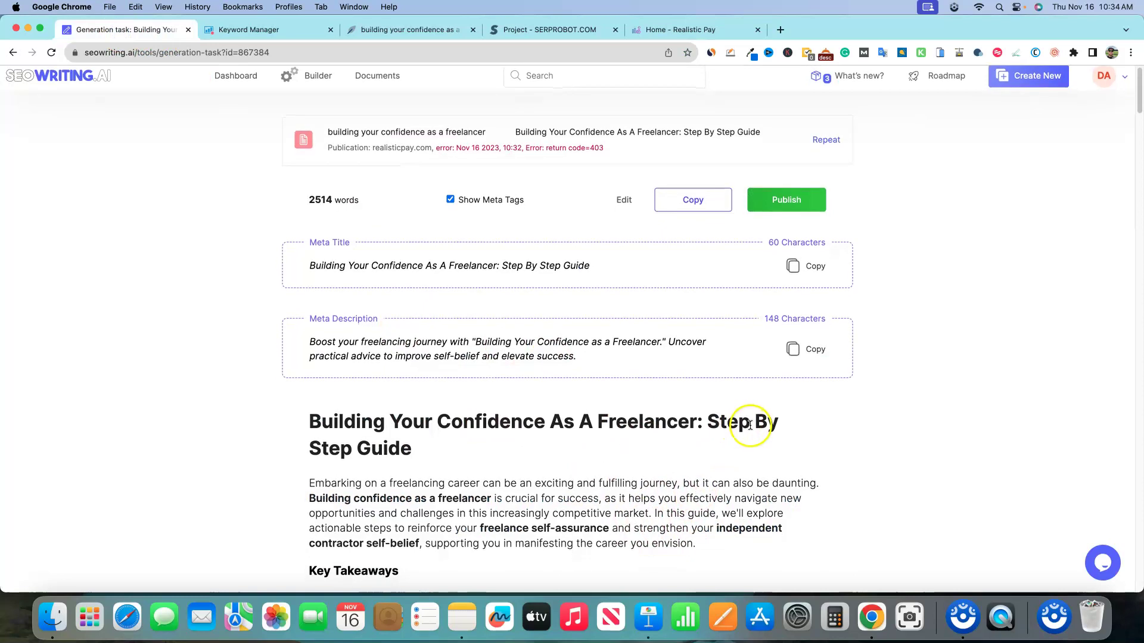
Scroll through the generated freelancer article and select the Churchill quote.
scroll(743, 411, "down", 1)
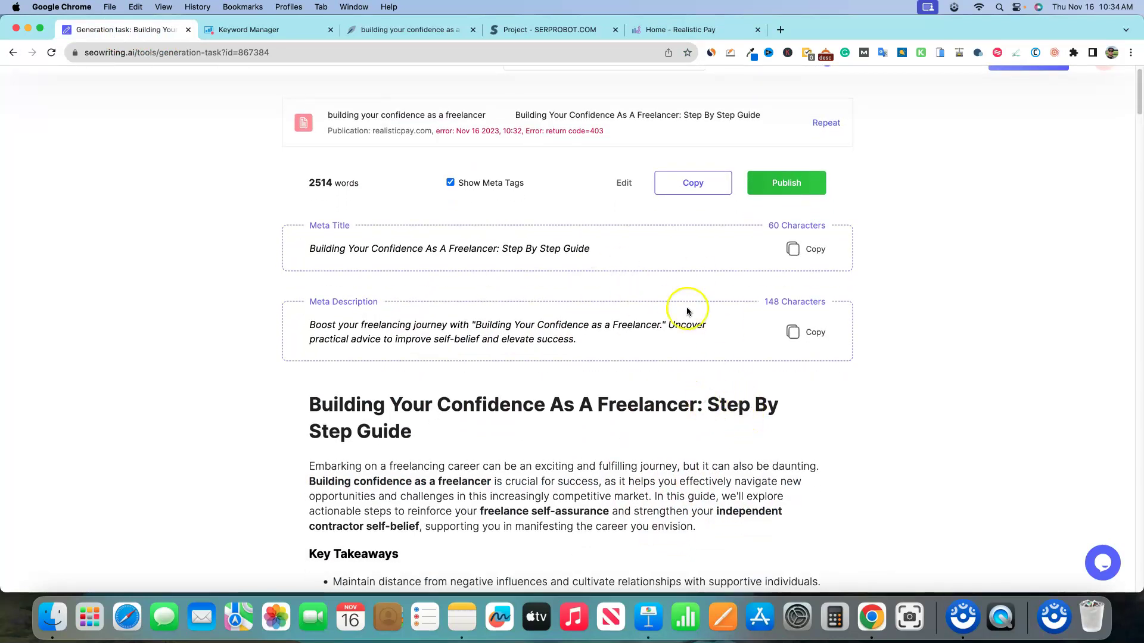
scroll(755, 391, "down", 5)
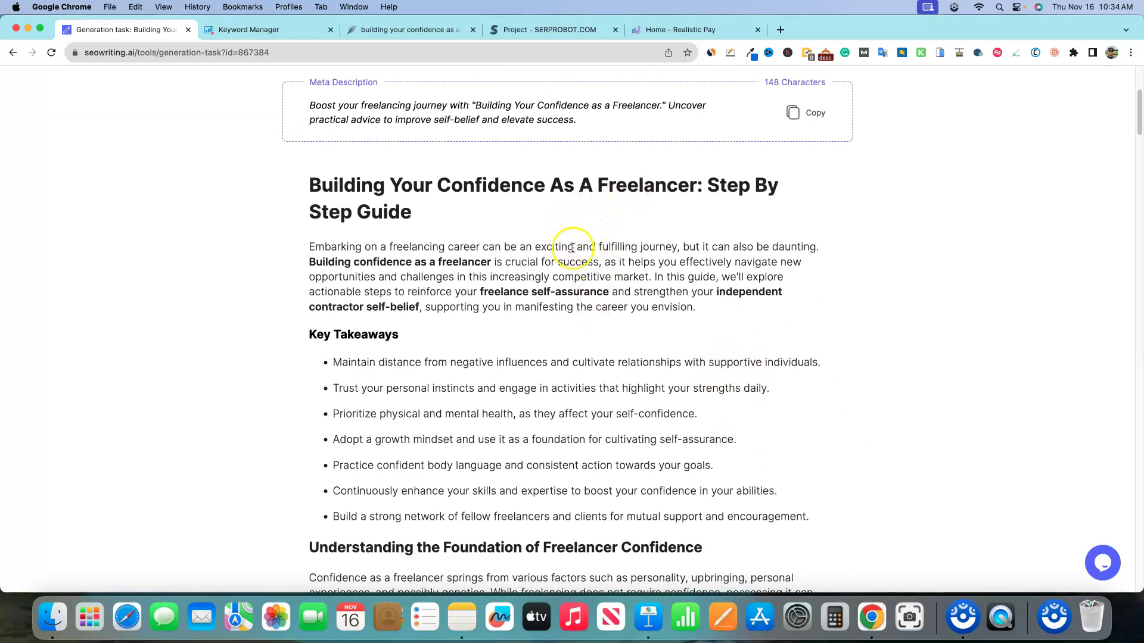
scroll(572, 248, "down", 1)
scroll(544, 292, "down", 3)
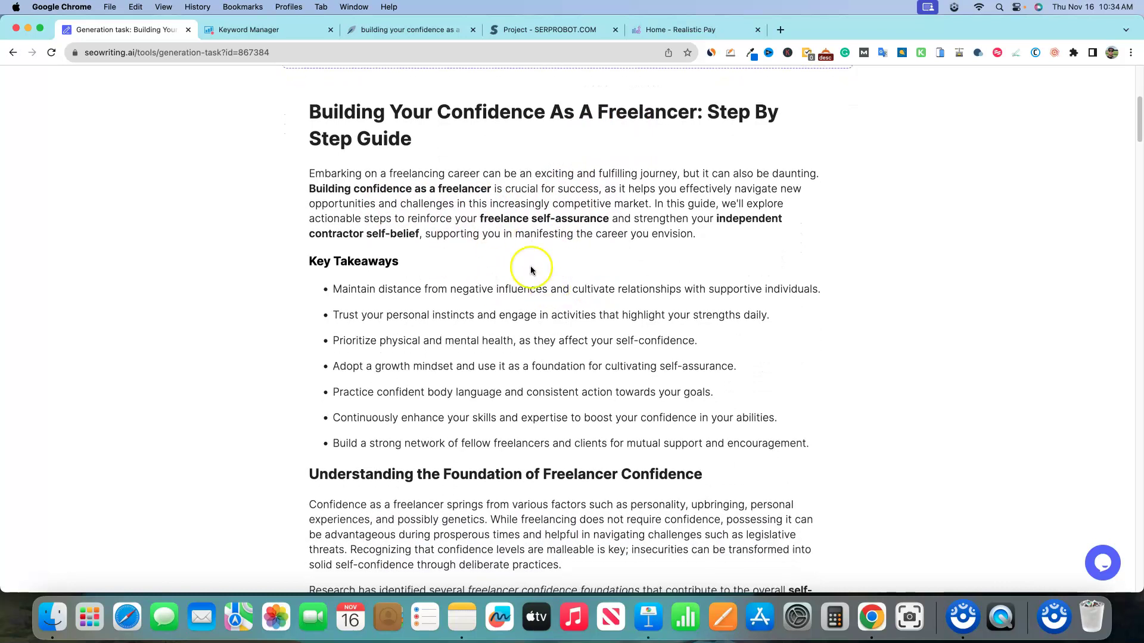
scroll(525, 279, "down", 10)
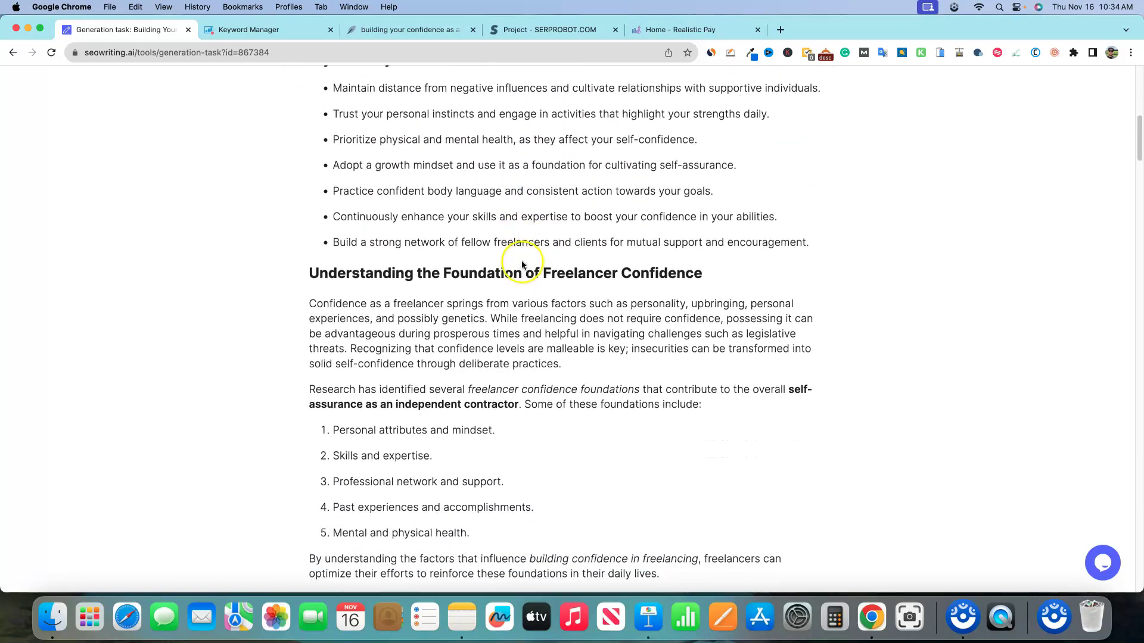
scroll(521, 264, "down", 15)
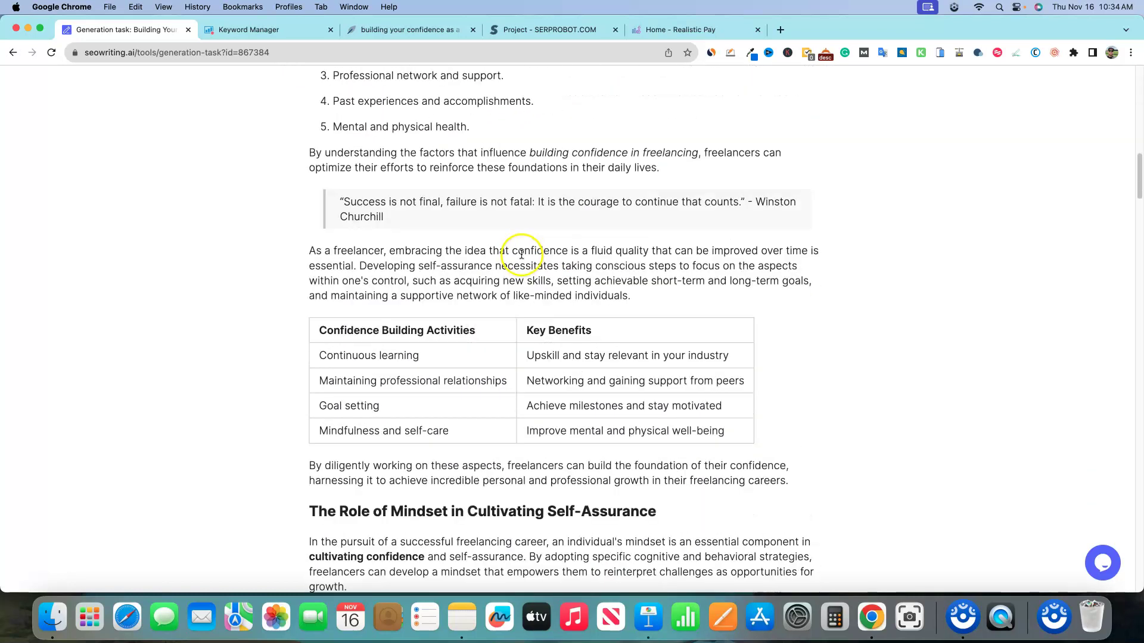
scroll(522, 255, "up", 3)
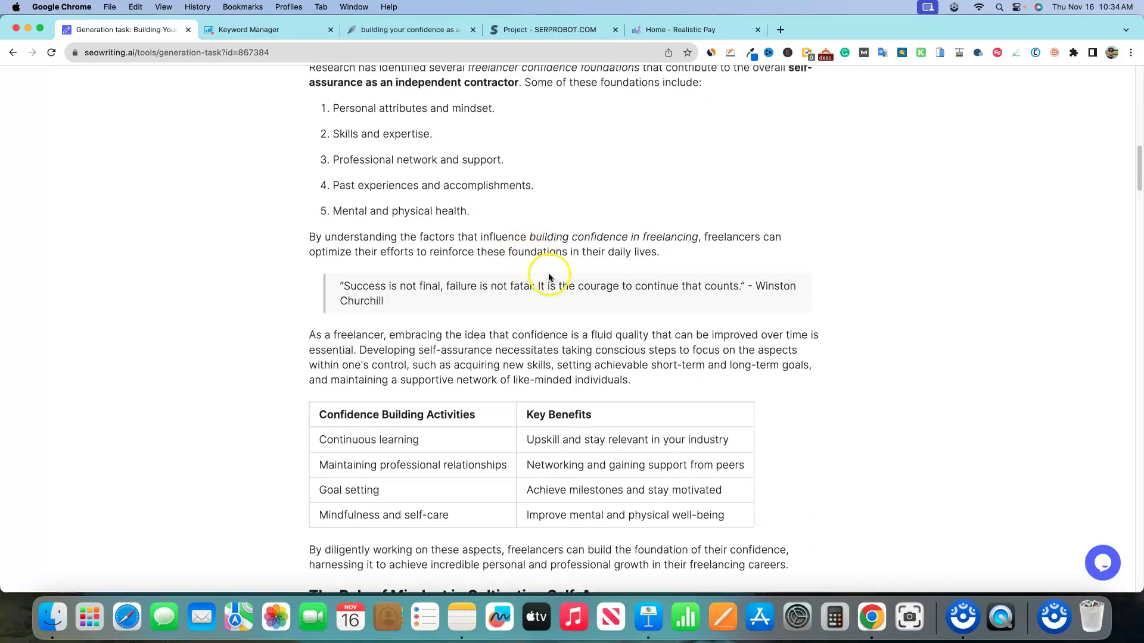
triple_click(344, 286)
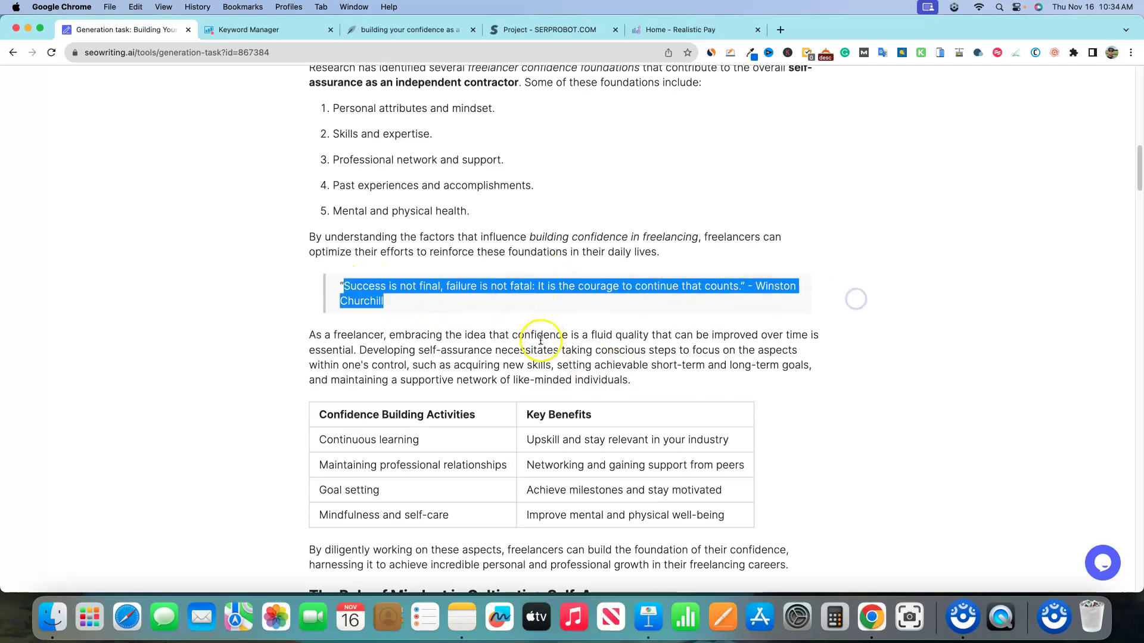
Read the rest of the article, then switch to the NeuronWriter editor for the keyword.
scroll(539, 334, "down", 14)
scroll(542, 334, "up", 6)
scroll(494, 256, "down", 14)
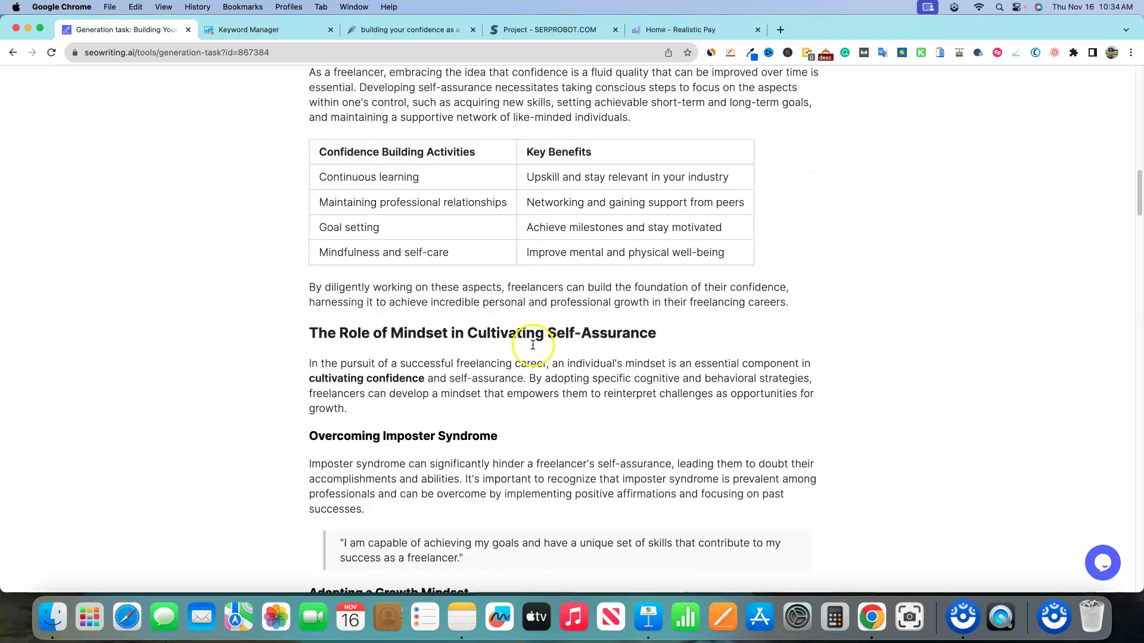
scroll(532, 341, "down", 20)
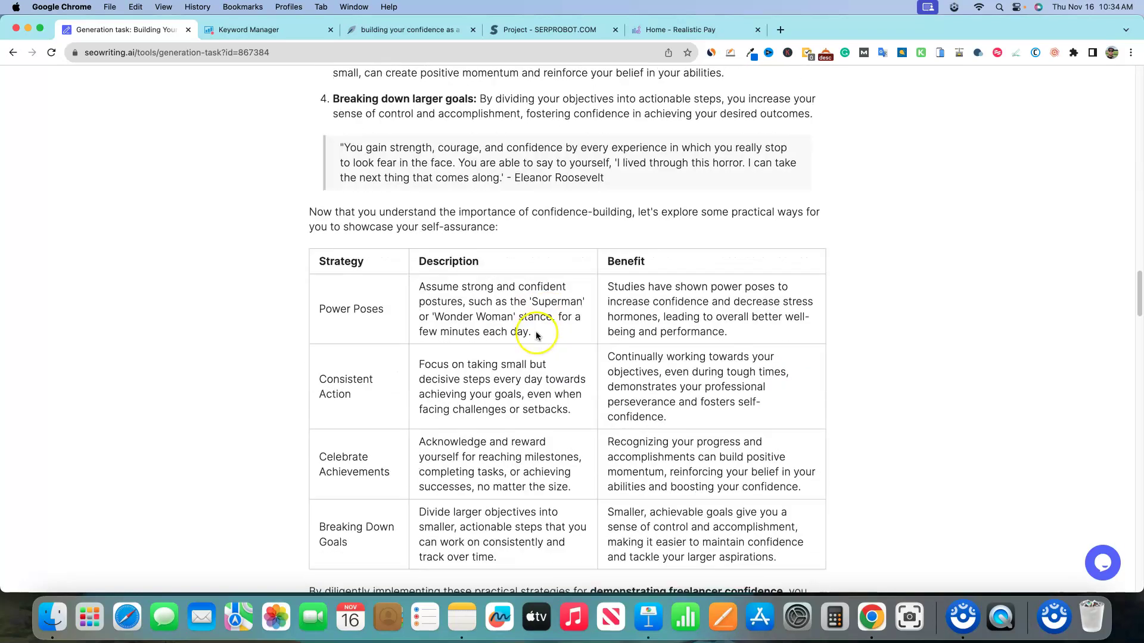
scroll(560, 319, "down", 20)
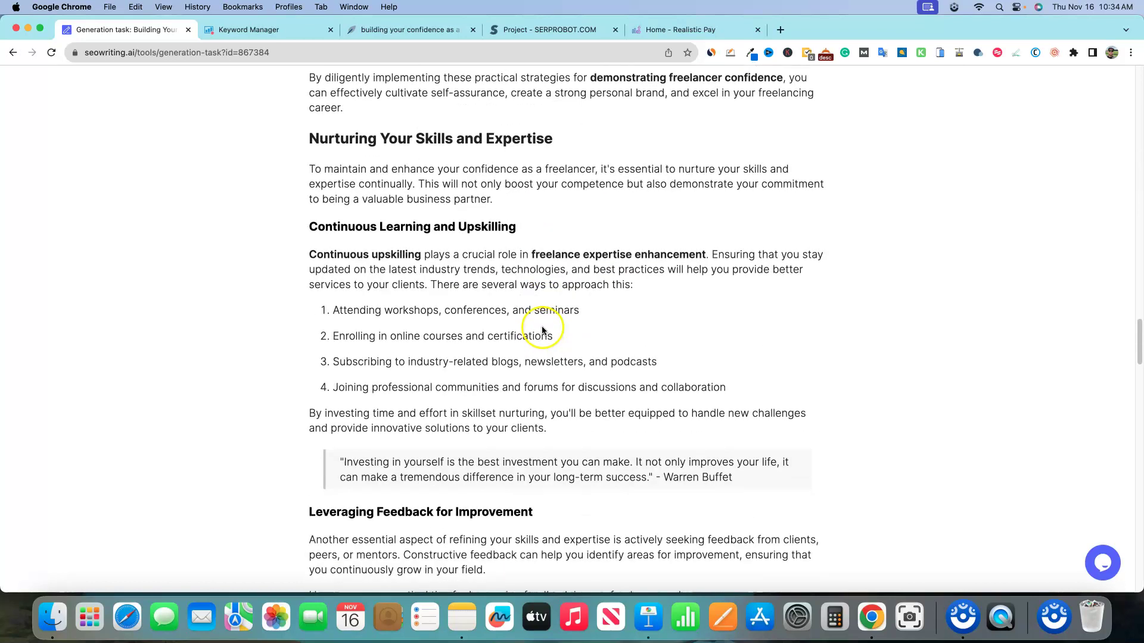
scroll(541, 325, "down", 20)
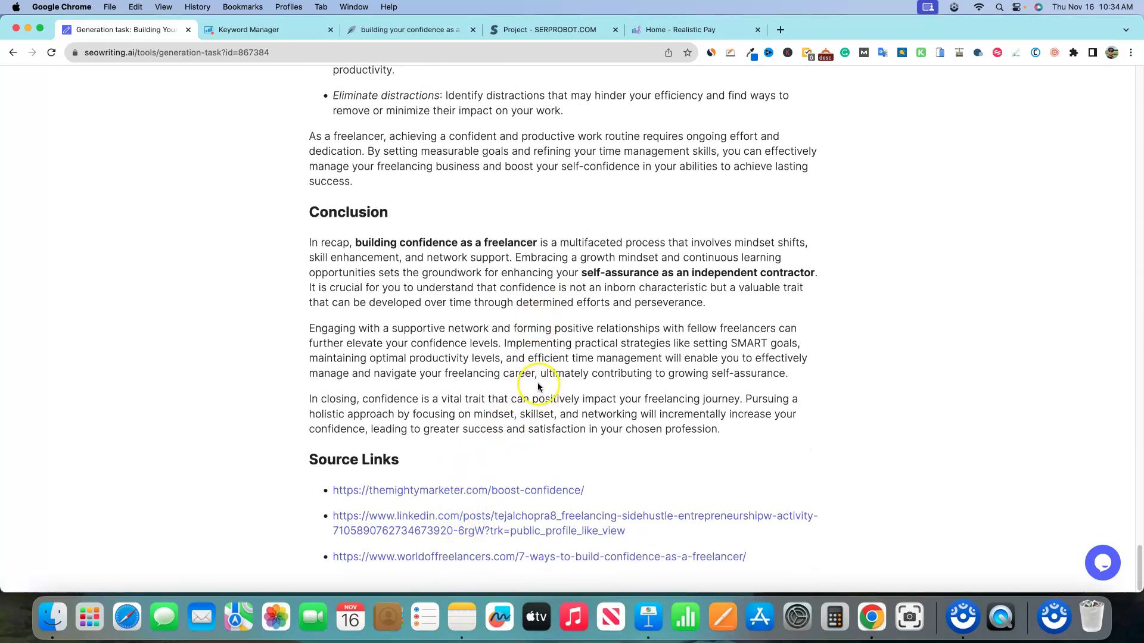
scroll(563, 311, "up", 20)
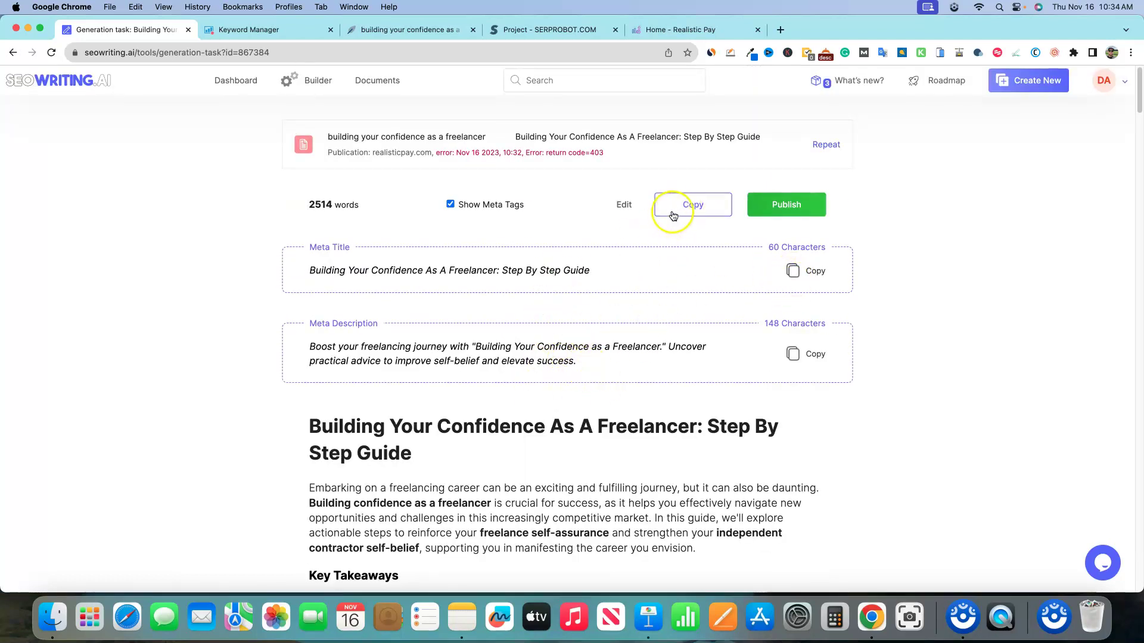
left_click(416, 31)
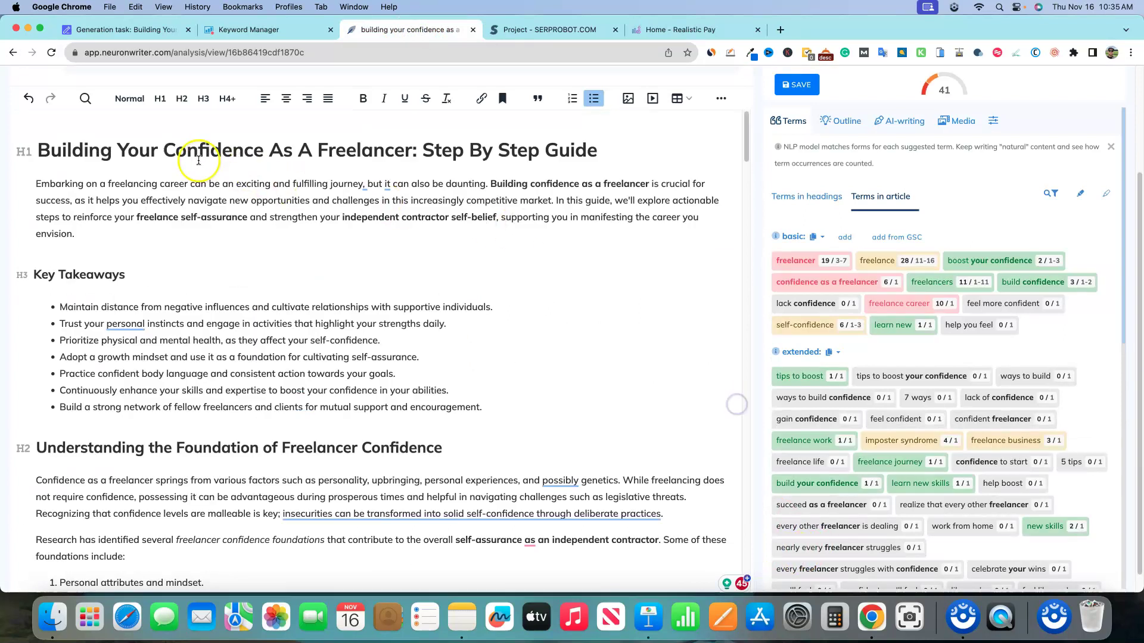
Copy the article's H1 heading into the NeuronWriter meta title and save it.
left_click_drag(626, 154, 498, 153)
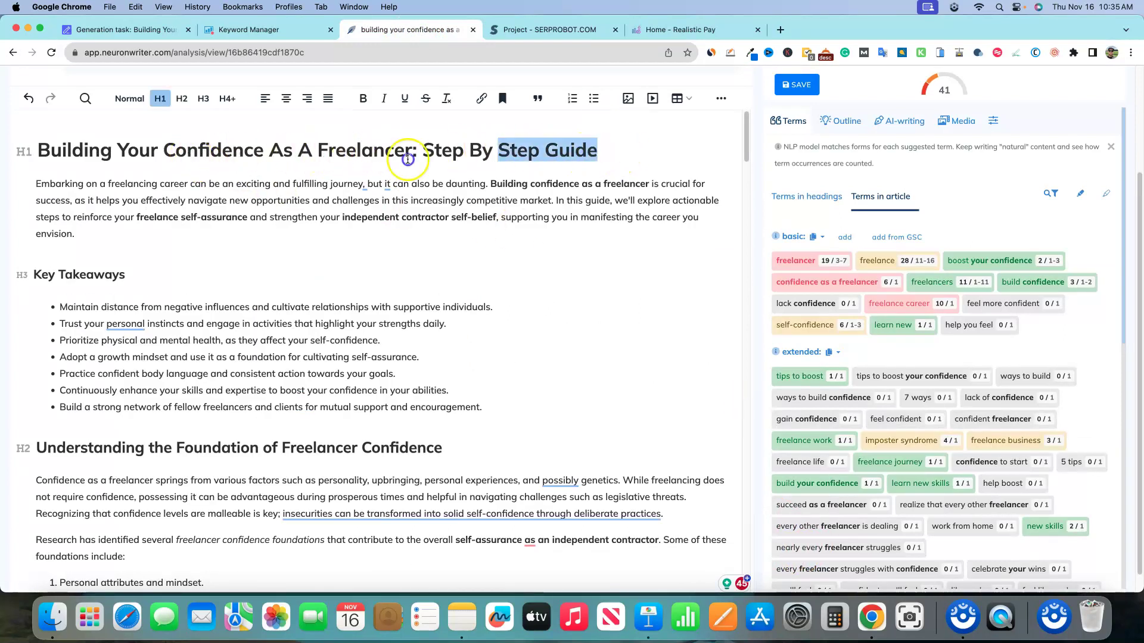
left_click_drag(408, 159, 40, 150)
key("super+c")
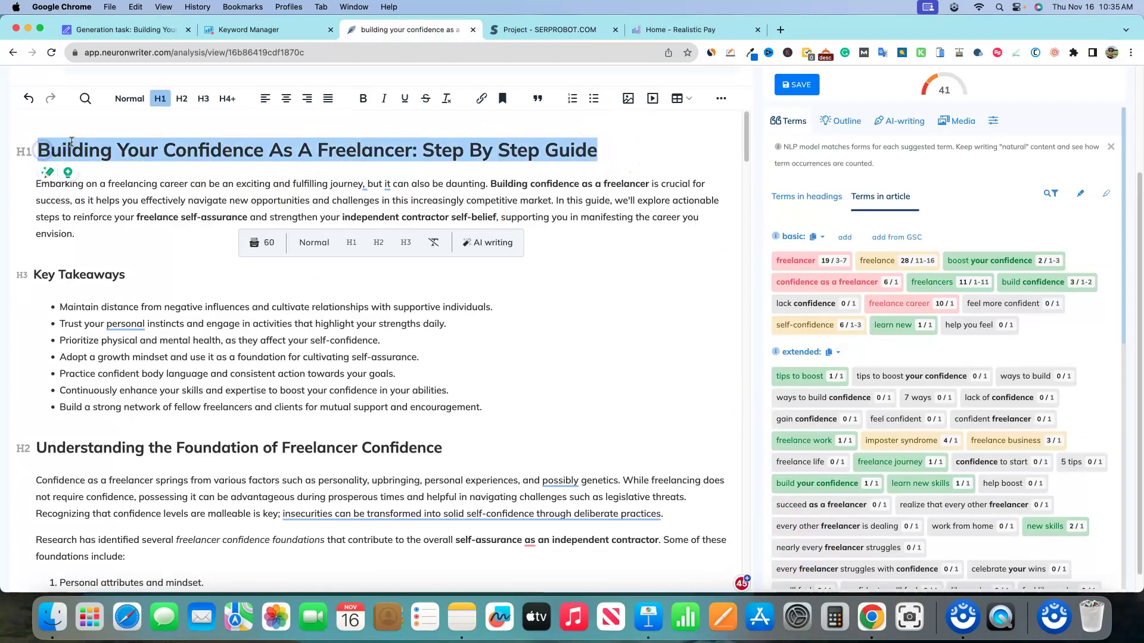
scroll(185, 191, "up", 5)
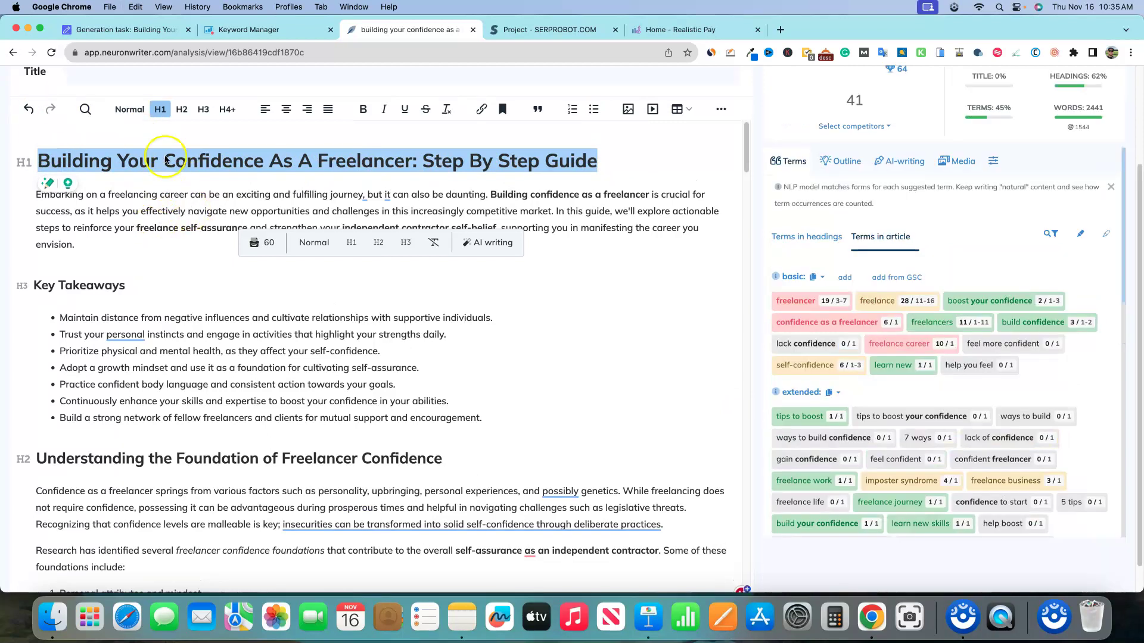
left_click(33, 198)
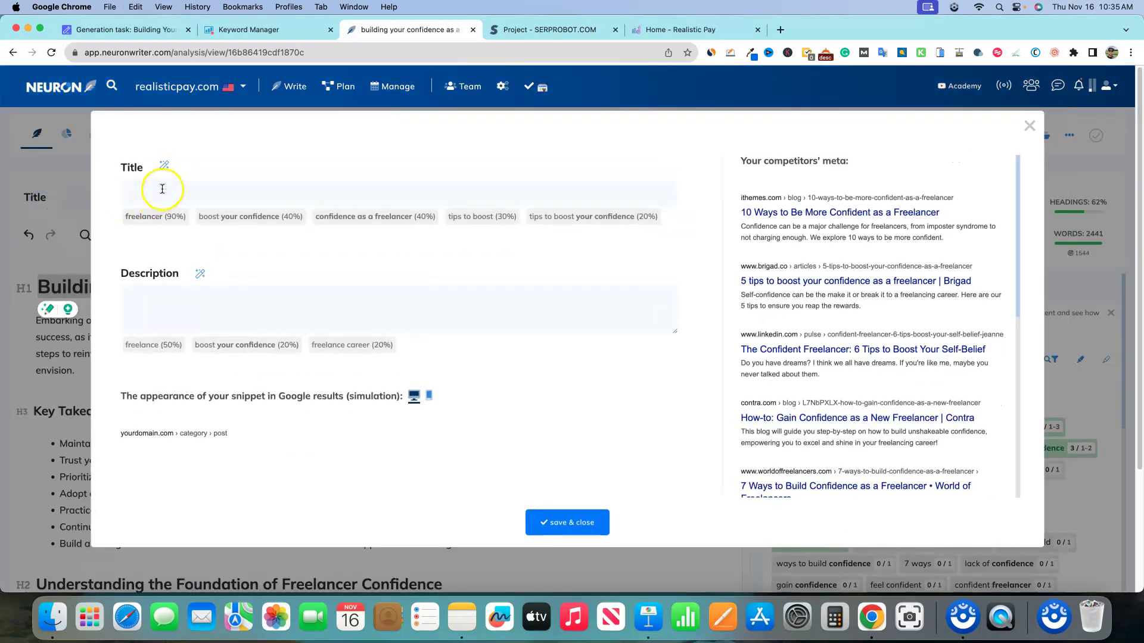
left_click(159, 189)
key("super+v")
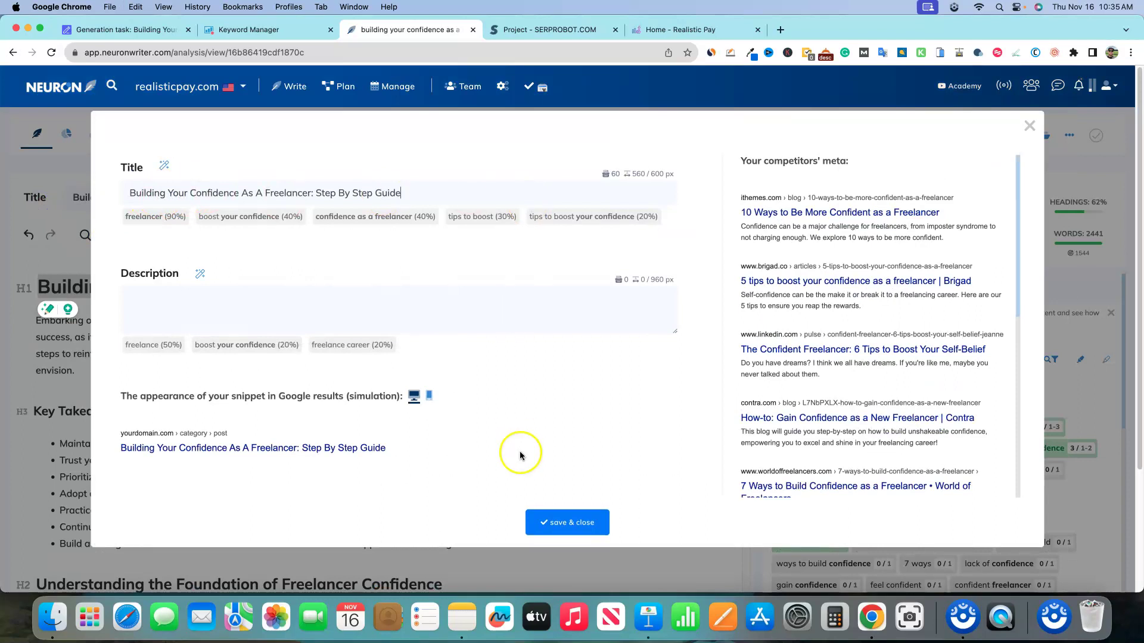
left_click(561, 523)
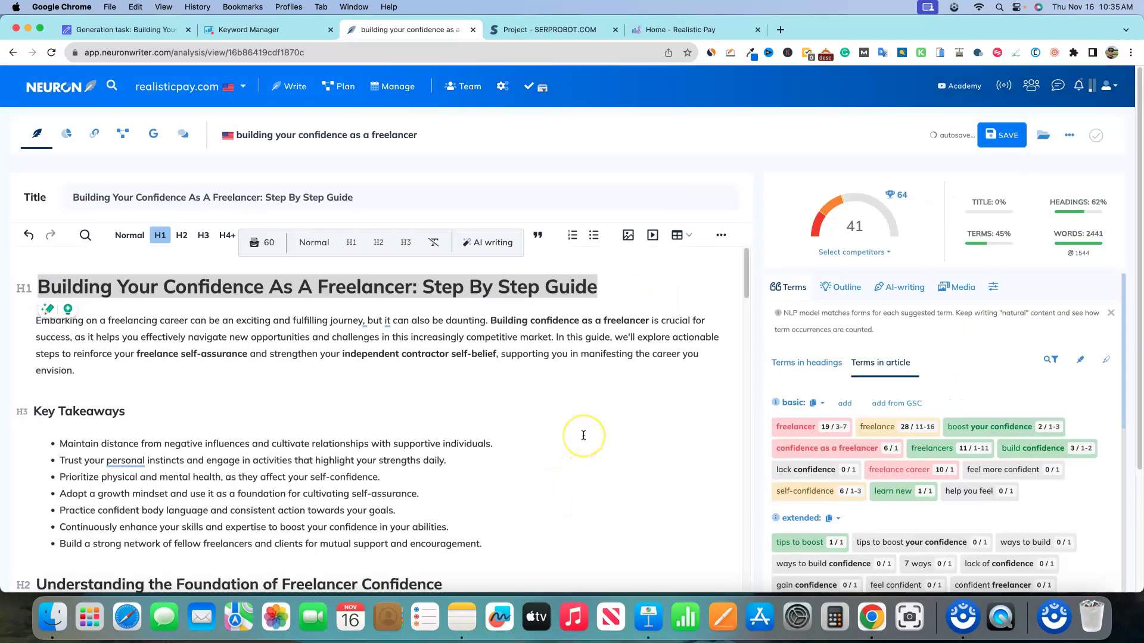
left_click(602, 344)
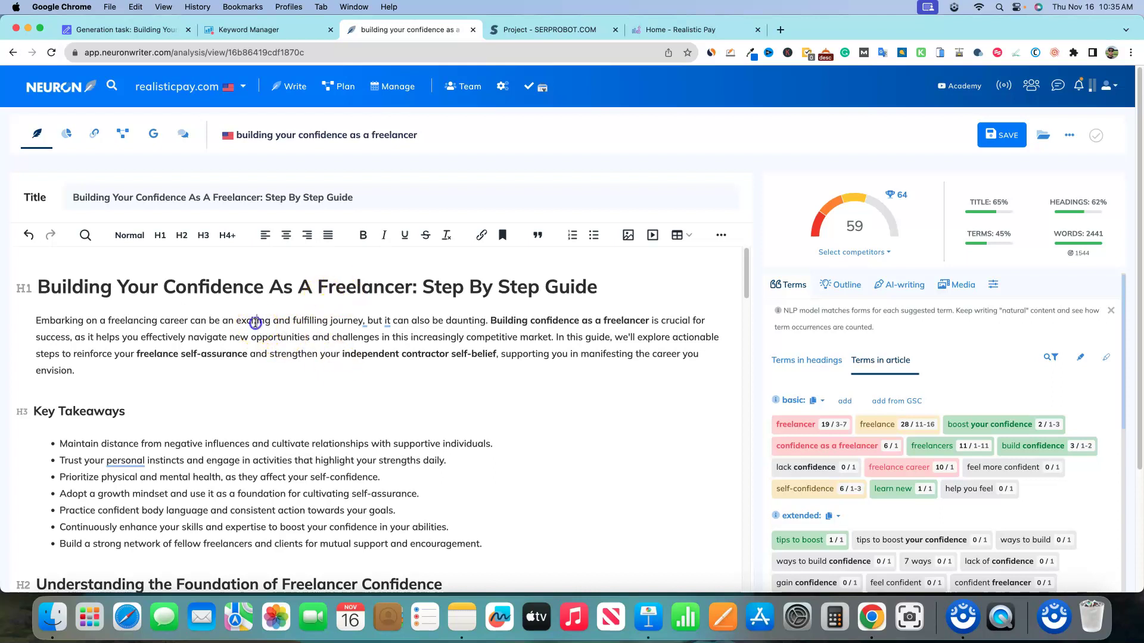
Highlight parts of the intro and key takeaways to review them.
left_click_drag(255, 322, 351, 494)
left_click(629, 377)
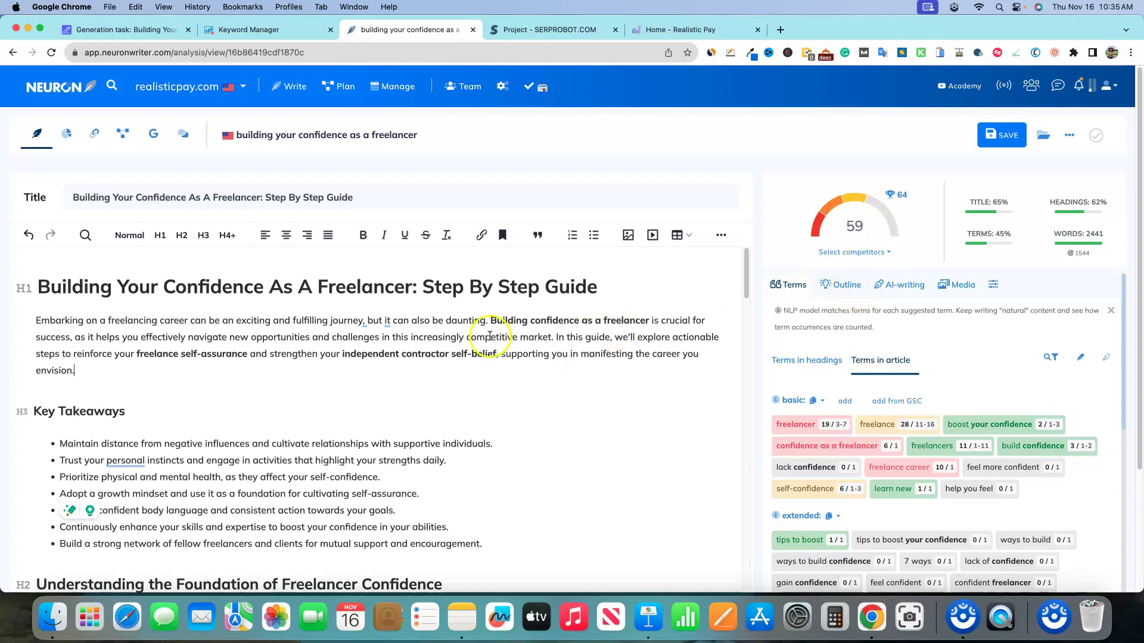
left_click_drag(293, 321, 399, 464)
left_click(621, 345)
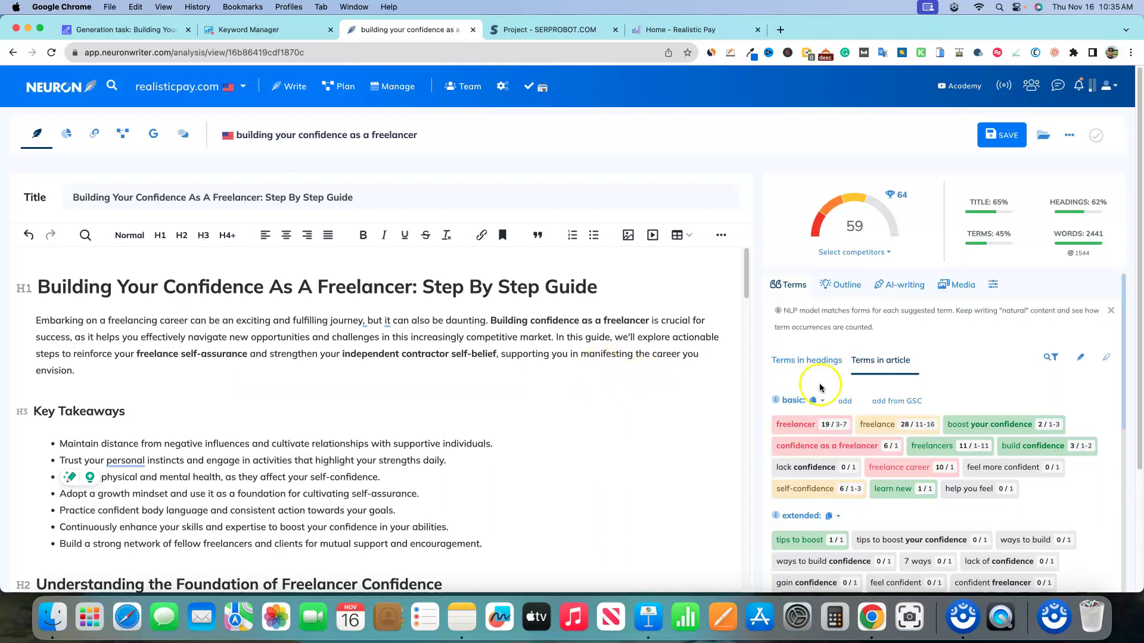
left_click(1032, 246)
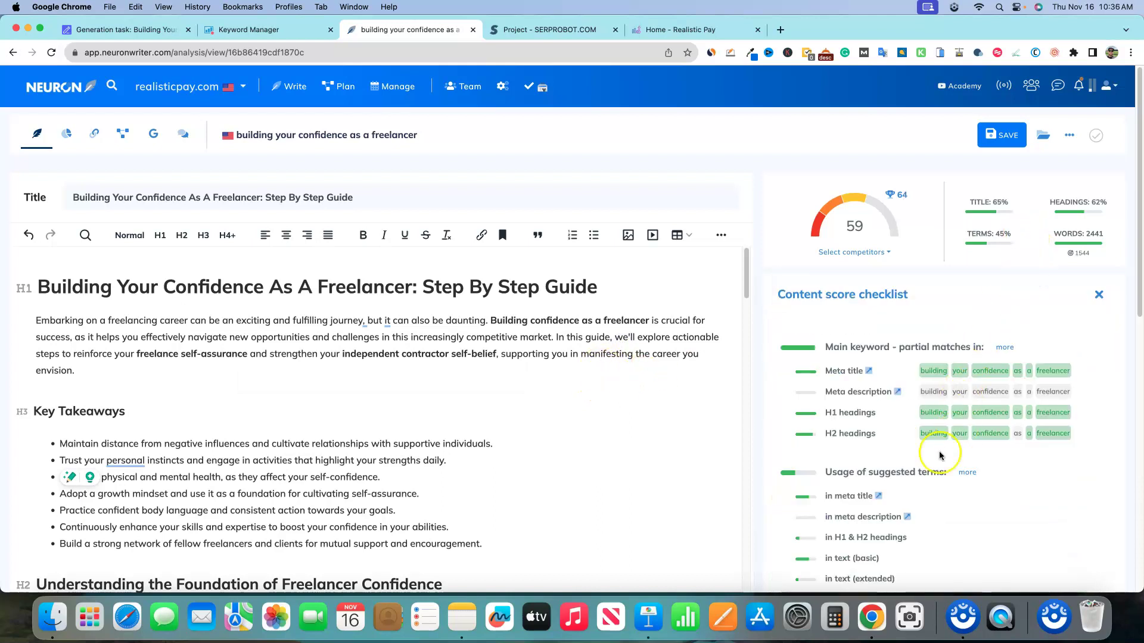
scroll(935, 447, "down", 10)
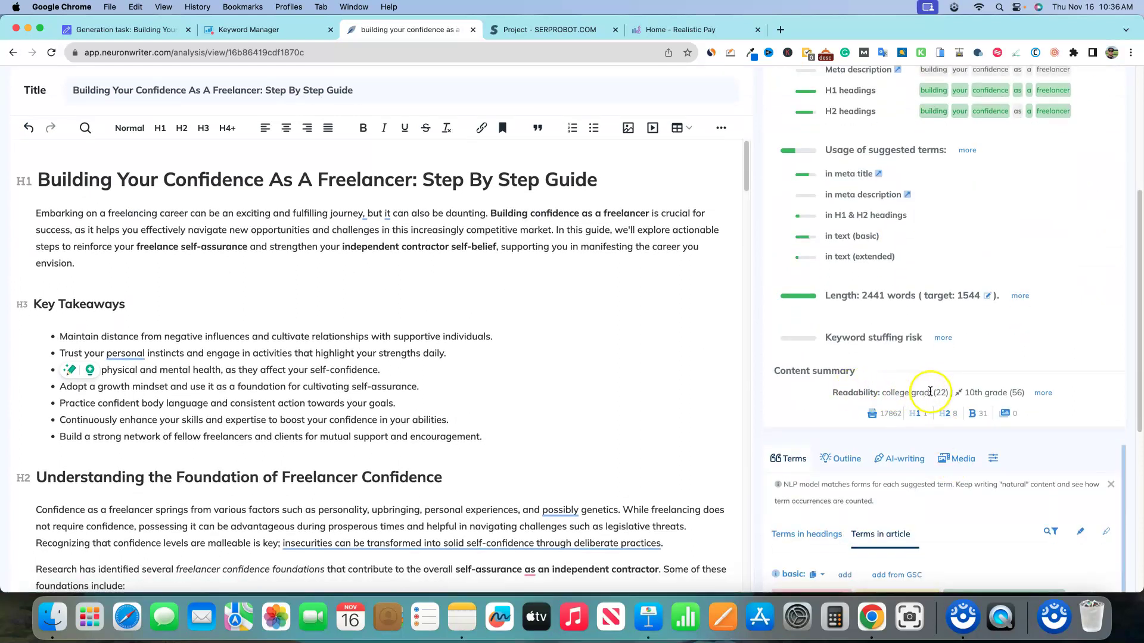
left_click(946, 394)
left_click(948, 384)
mouse_move(947, 393)
left_mouse_down()
mouse_move(936, 393)
mouse_move(958, 388)
mouse_move(940, 398)
left_mouse_up()
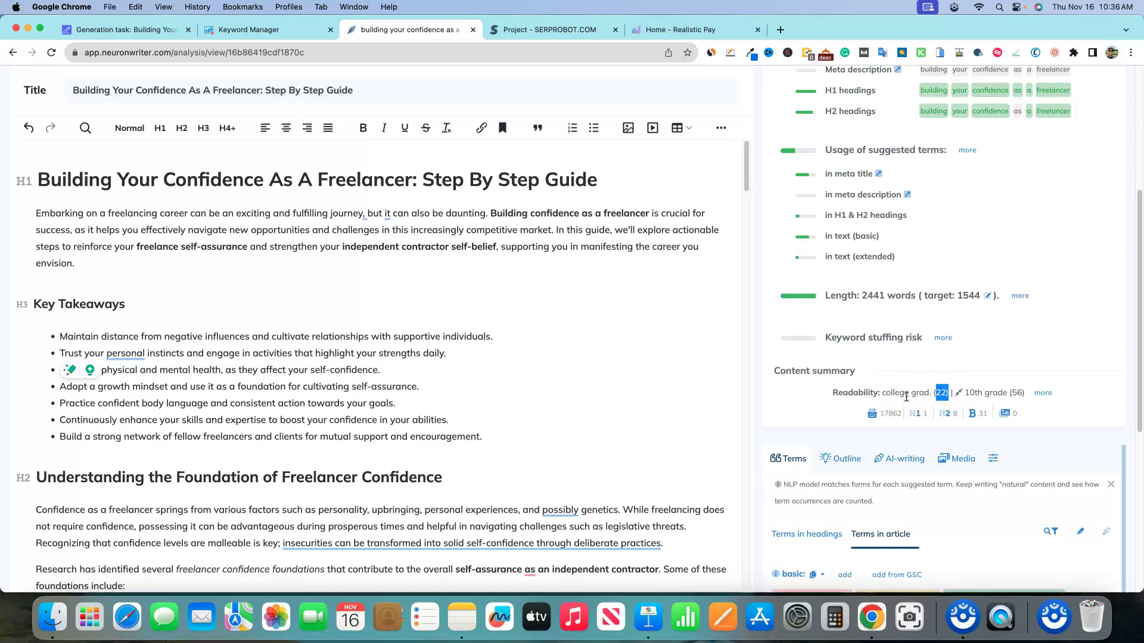
left_click_drag(964, 394, 1018, 393)
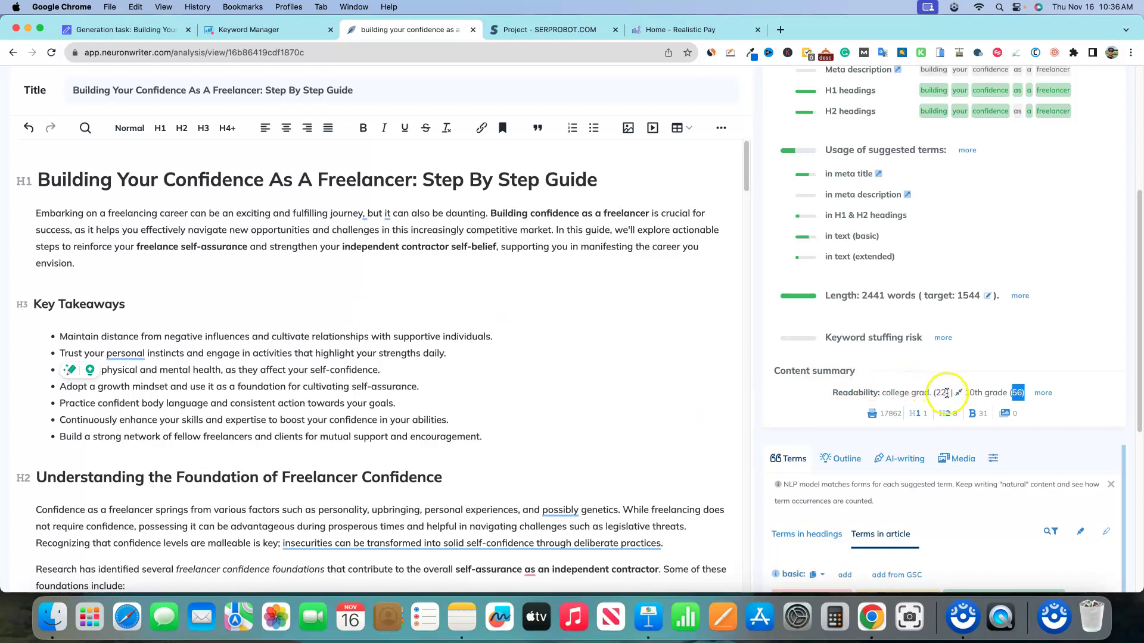
left_click(941, 393)
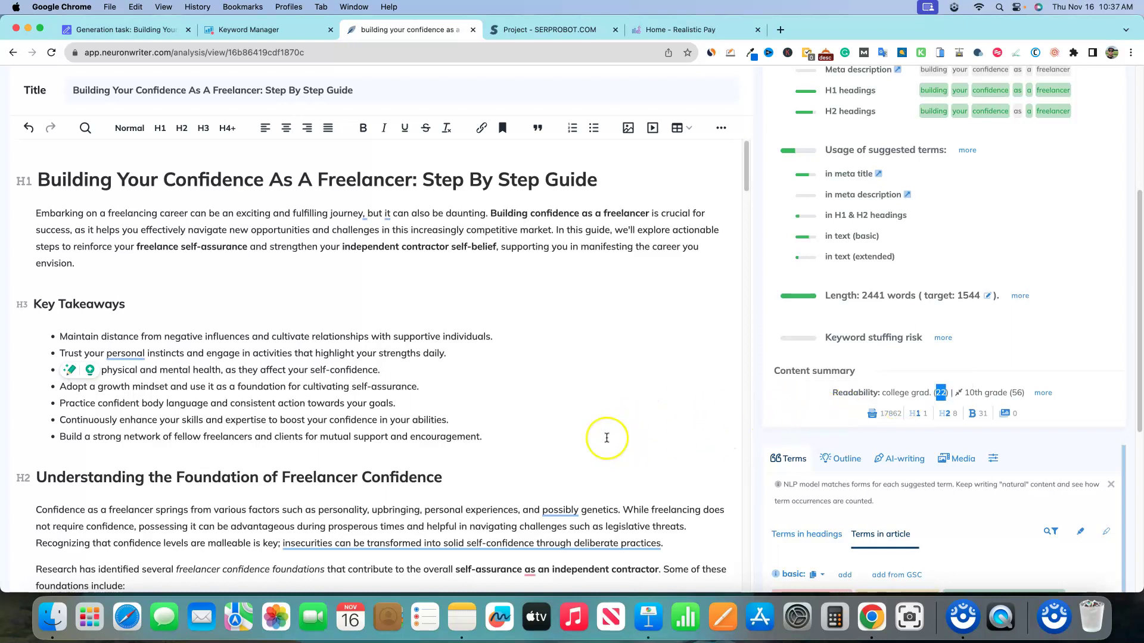
scroll(581, 425, "up", 3)
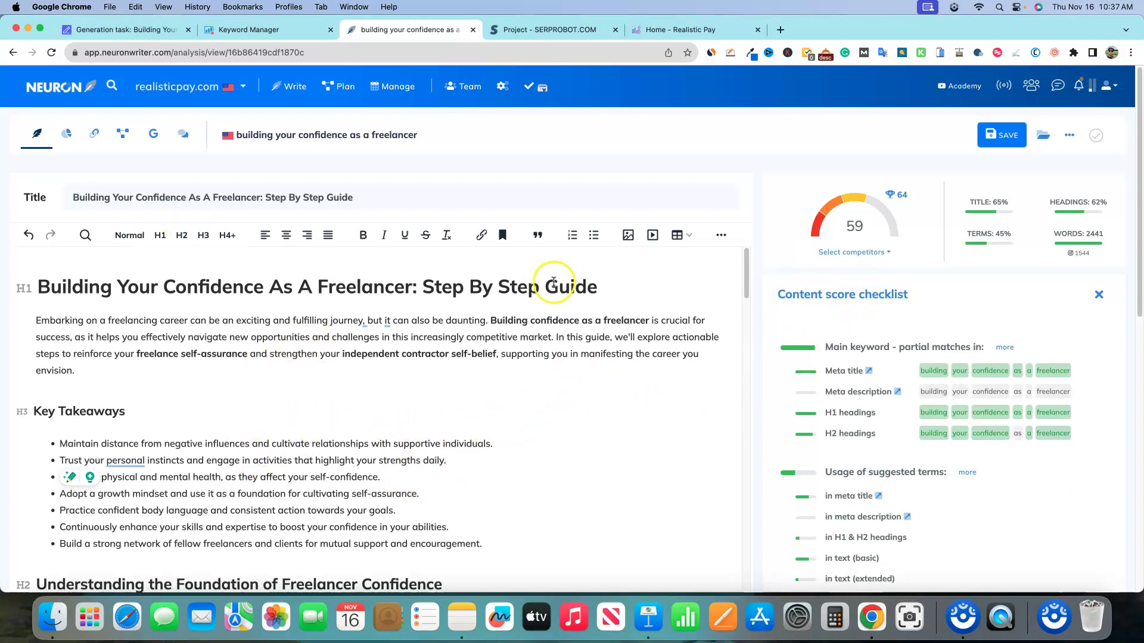
Review the scored article's content checklist, then return to the SEOWriting.ai generation task.
left_click_drag(745, 256, 705, 571)
scroll(704, 571, "down", 15)
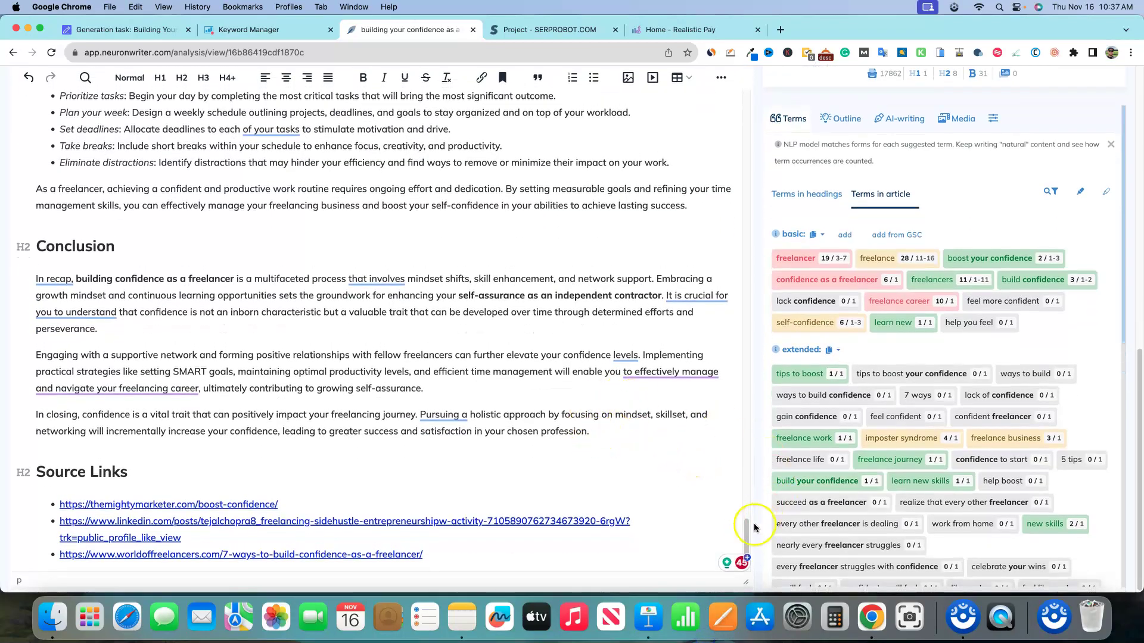
left_click_drag(748, 532, 726, 75)
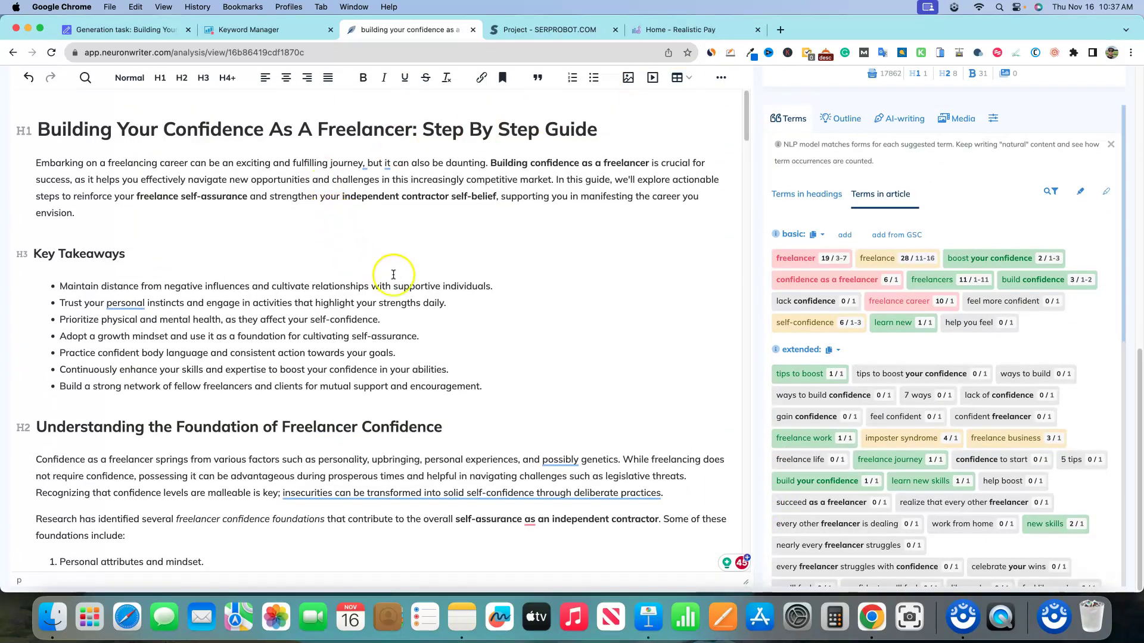
scroll(310, 244, "up", 2)
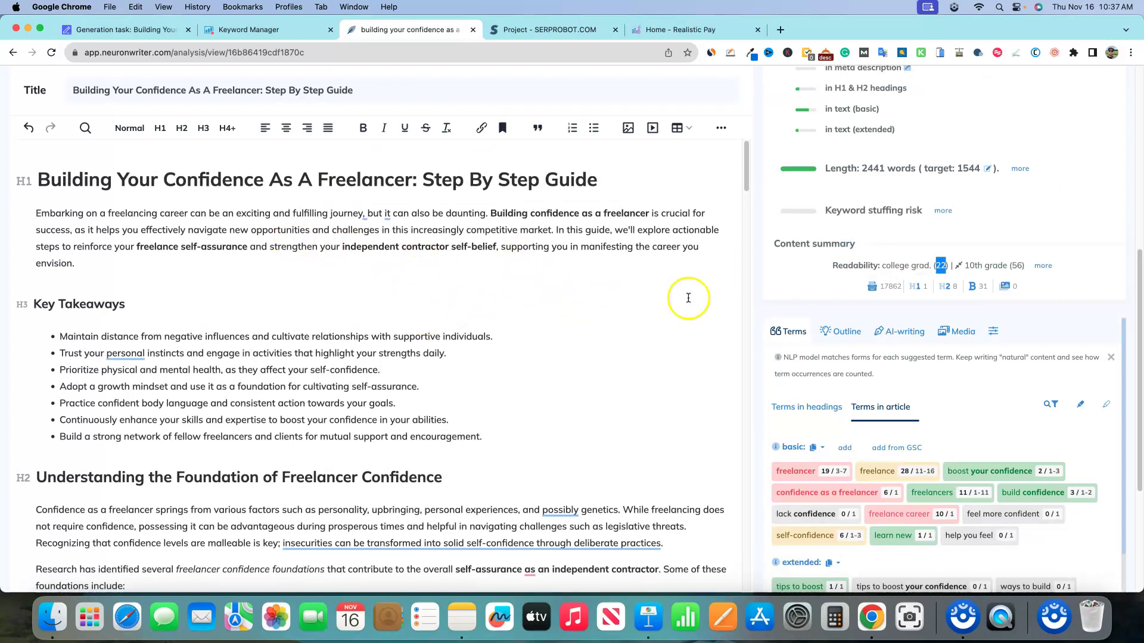
scroll(769, 351, "up", 5)
left_click(621, 351)
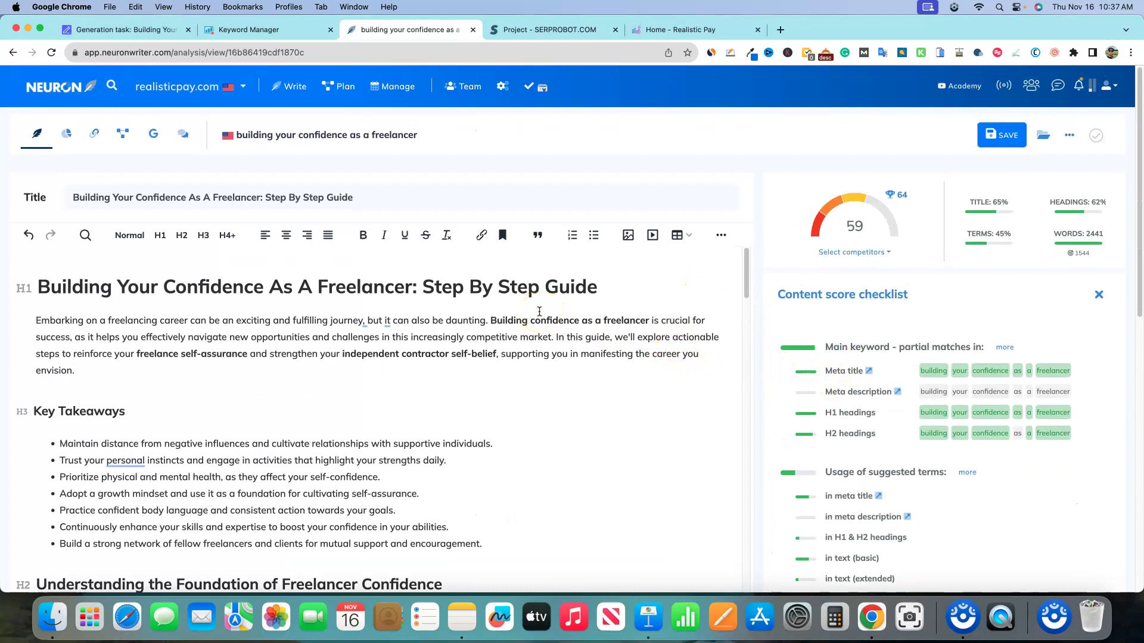
left_click(130, 29)
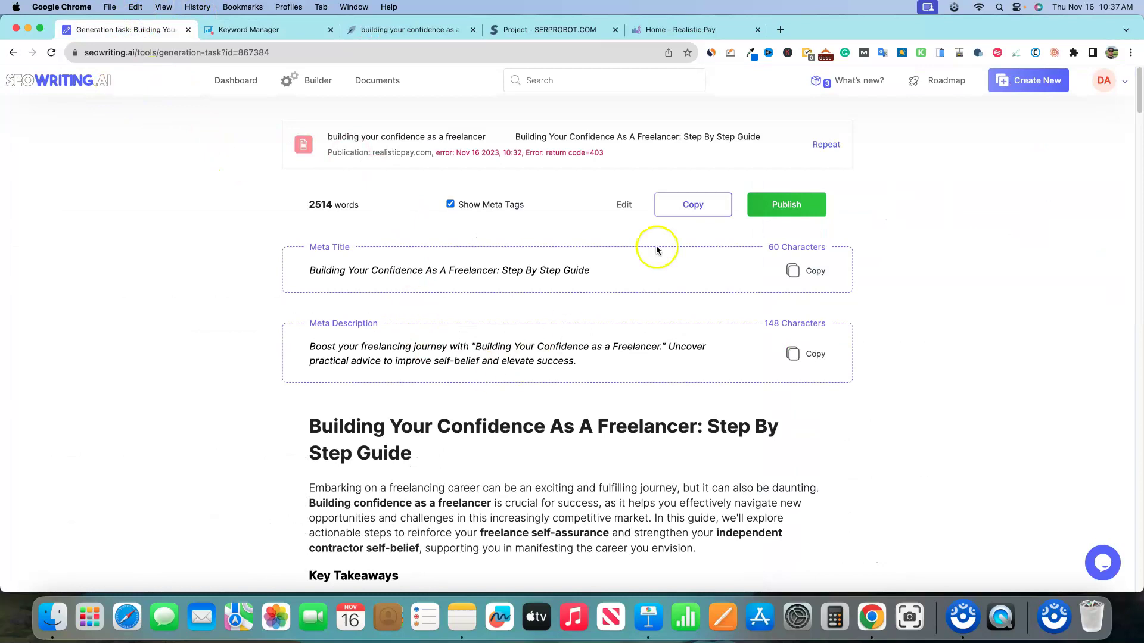
left_click(564, 30)
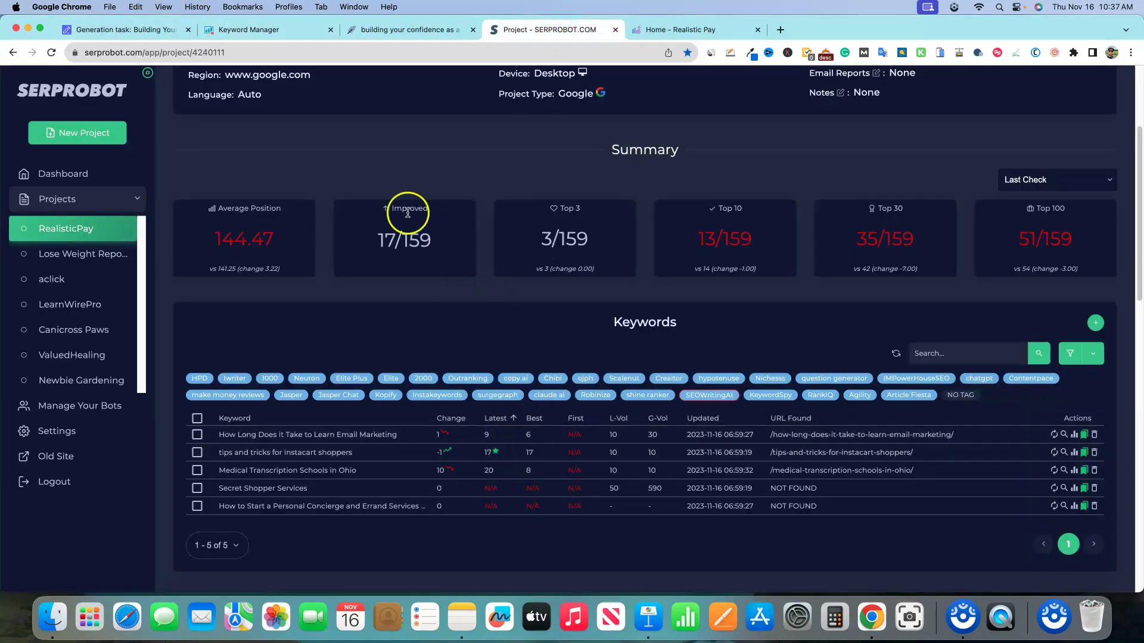
left_click(131, 28)
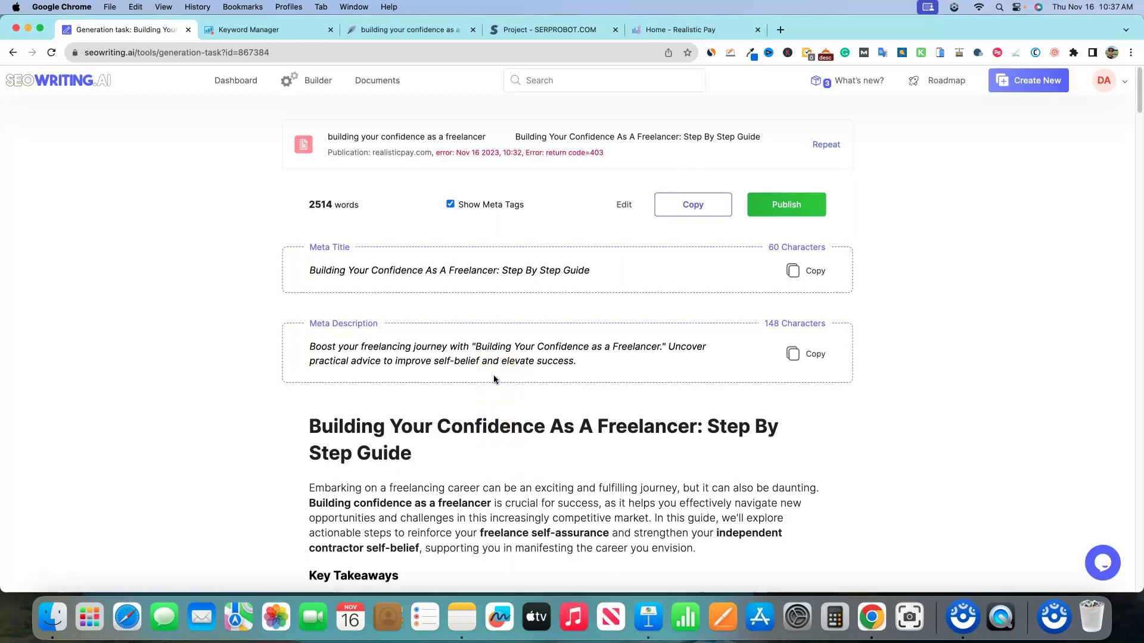
left_click(474, 373)
Keep AI Images set to None in the 1-Click Blog Post form, then open a new browser tab.
scroll(504, 416, "down", 20)
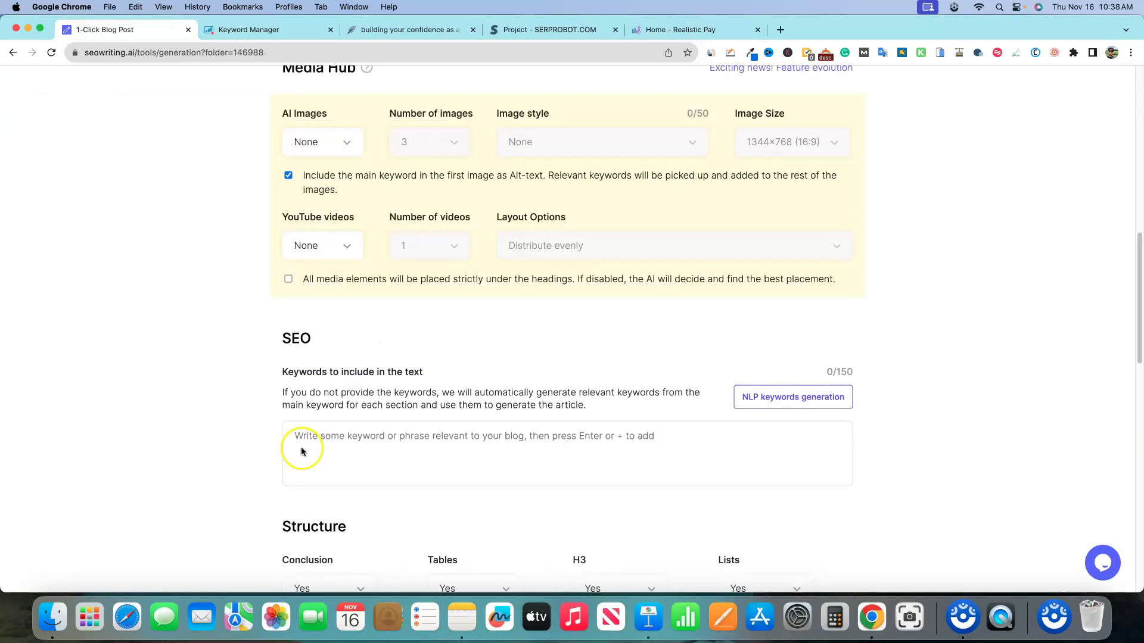
scroll(349, 364, "up", 3)
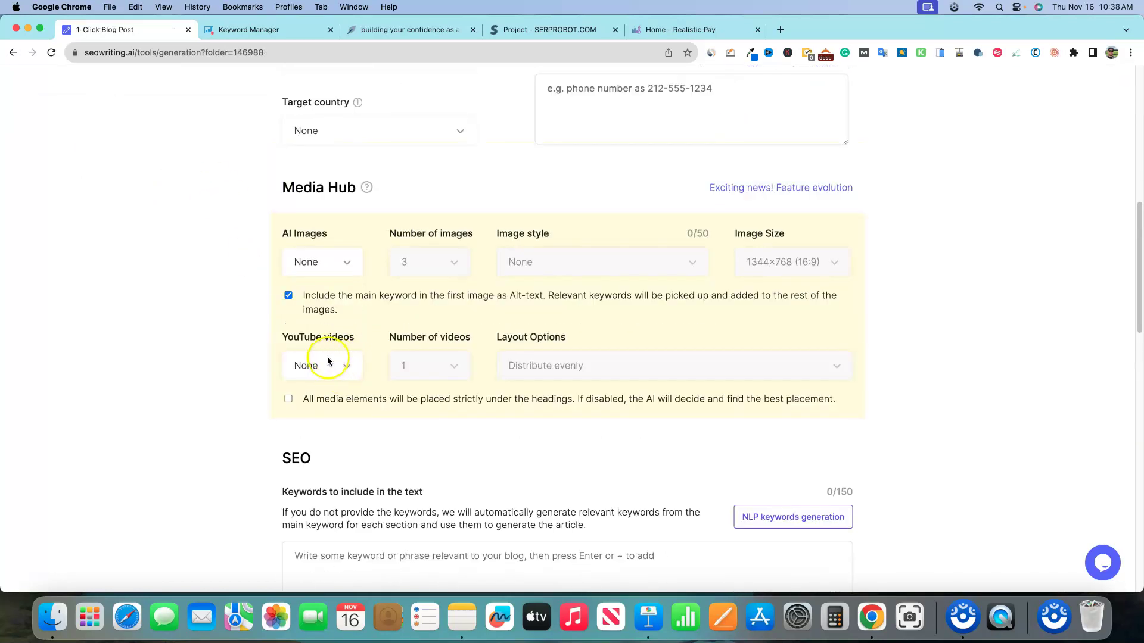
scroll(391, 365, "up", 1)
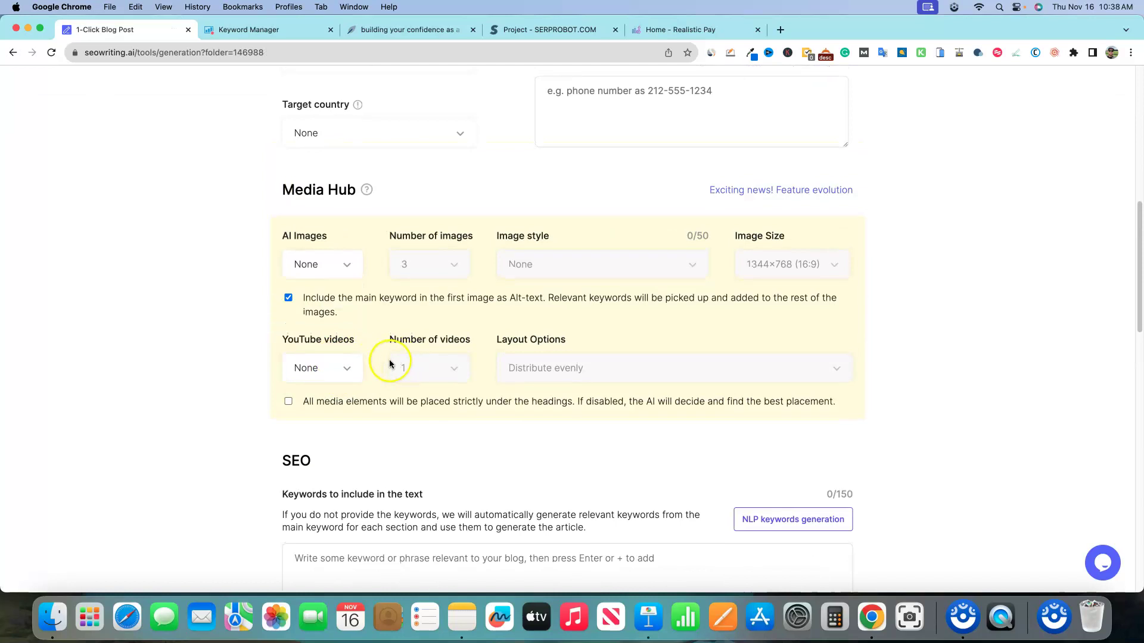
left_click(344, 264)
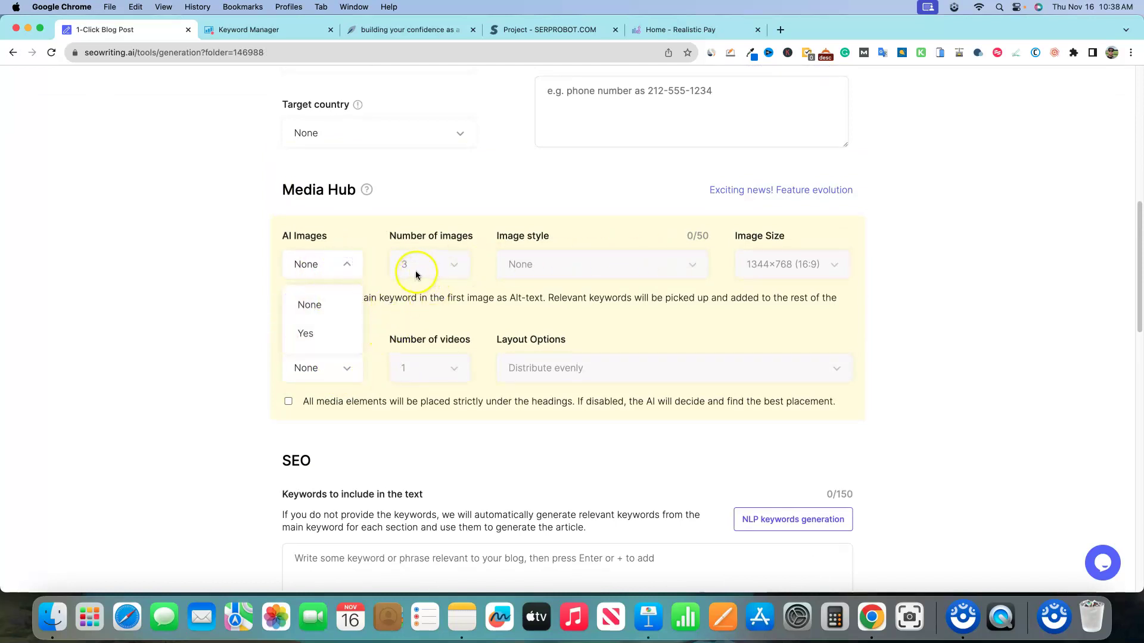
left_click(472, 209)
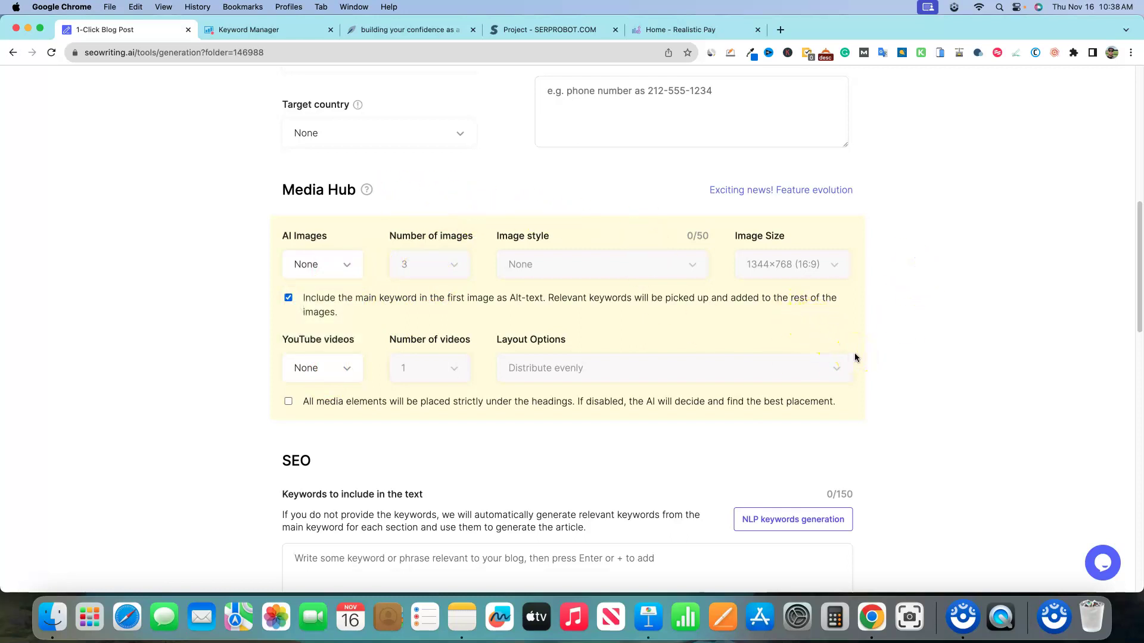
left_click(862, 380)
left_click(913, 248)
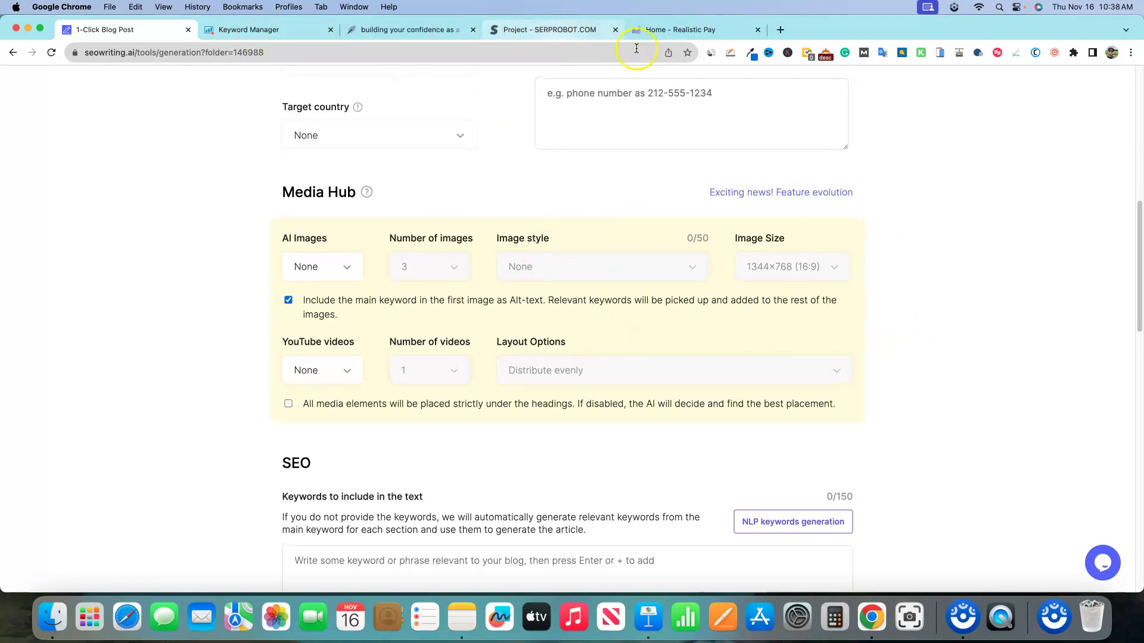
left_click(655, 29)
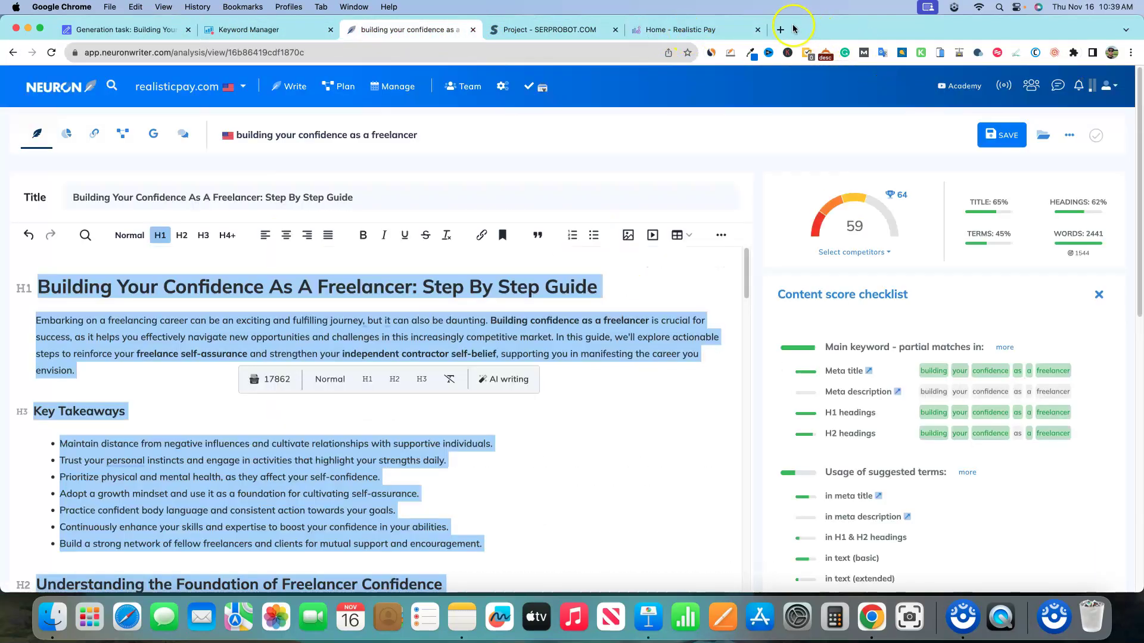
Paste the full freelancer article into Hemingway Editor at hemingwayapp.com.
left_click(789, 28)
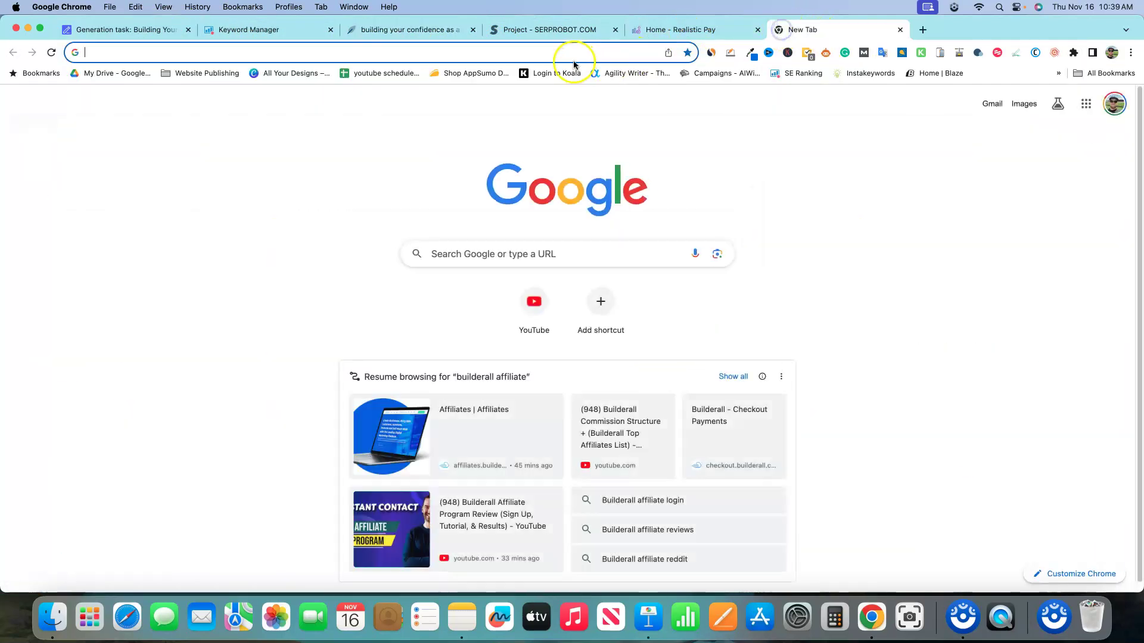
type("hemingwayapp.com")
key("Return")
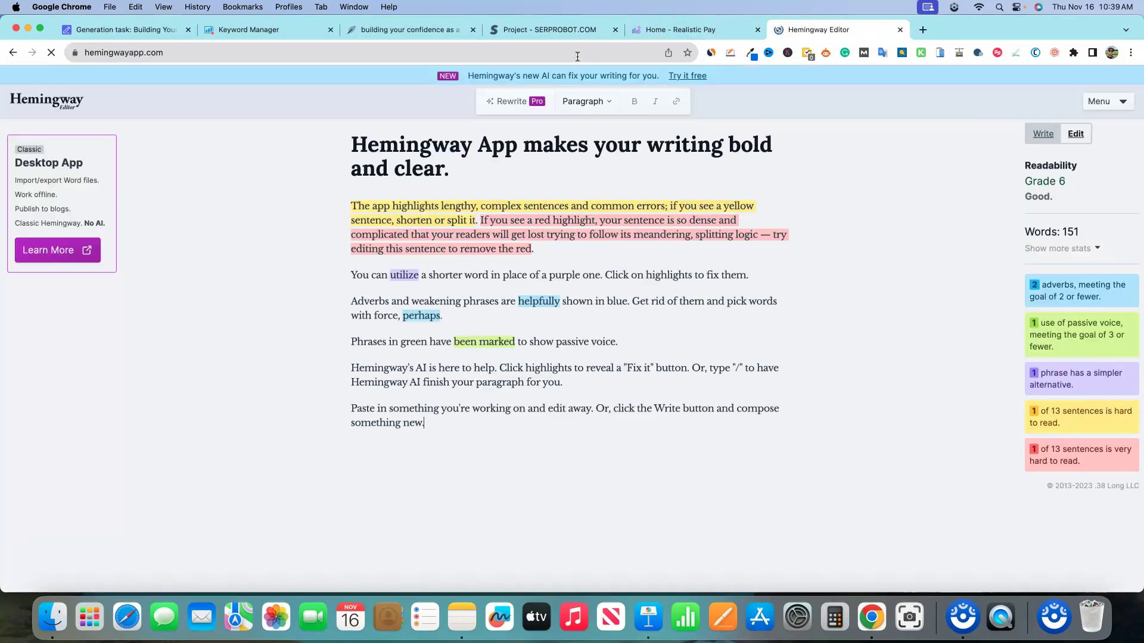
key("cmd+v")
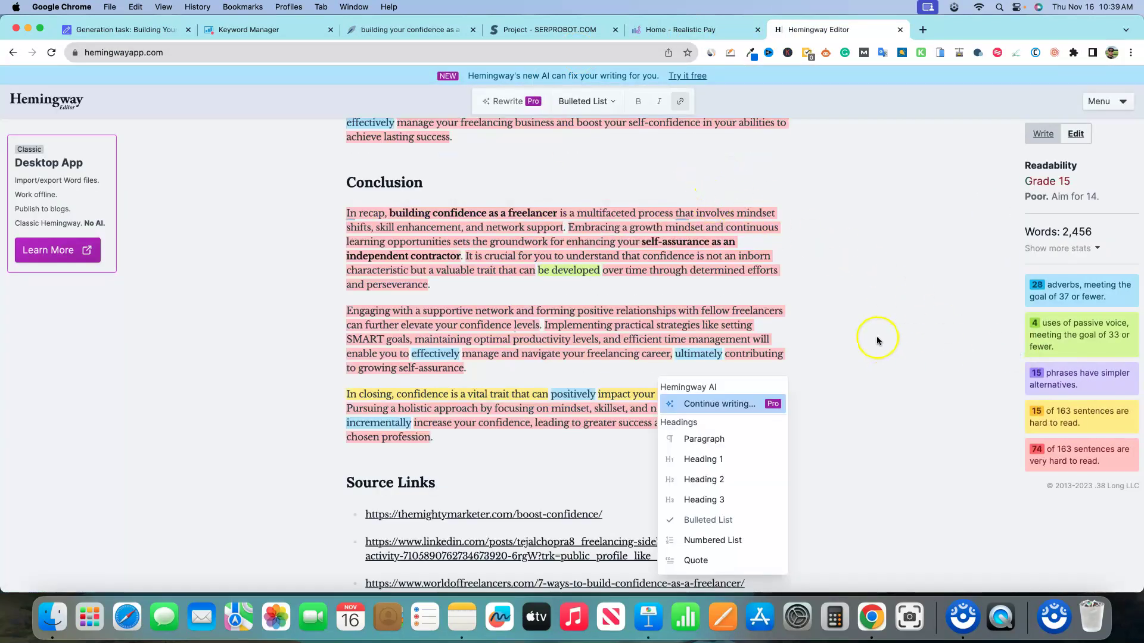
left_click(867, 338)
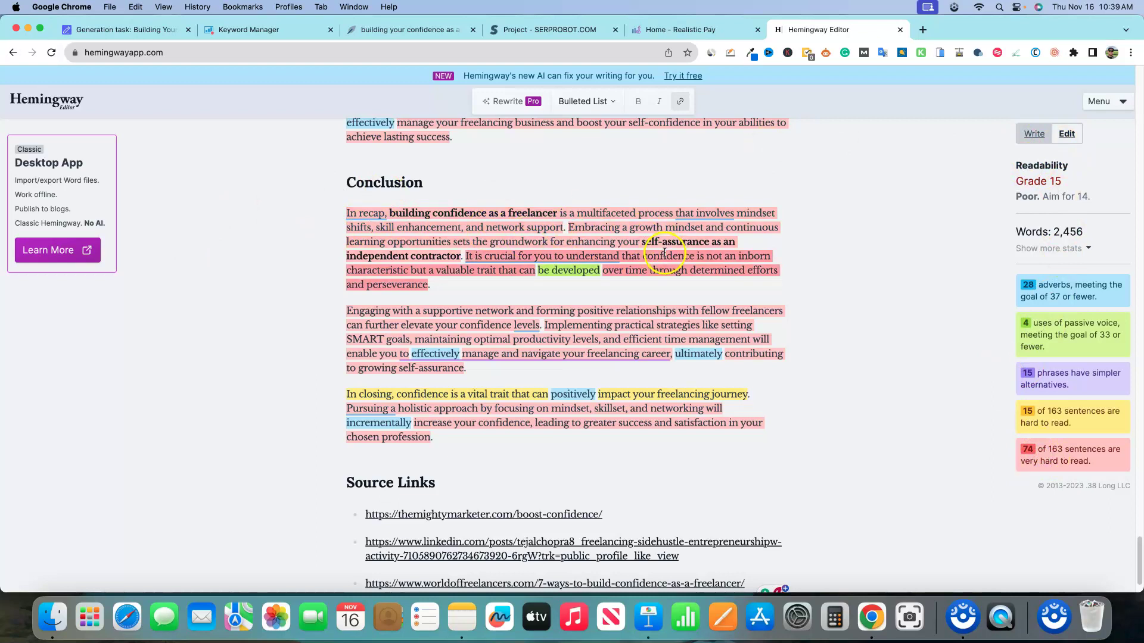
Scroll to the top and highlight the Grade 15 readability result.
scroll(666, 275, "up", 1)
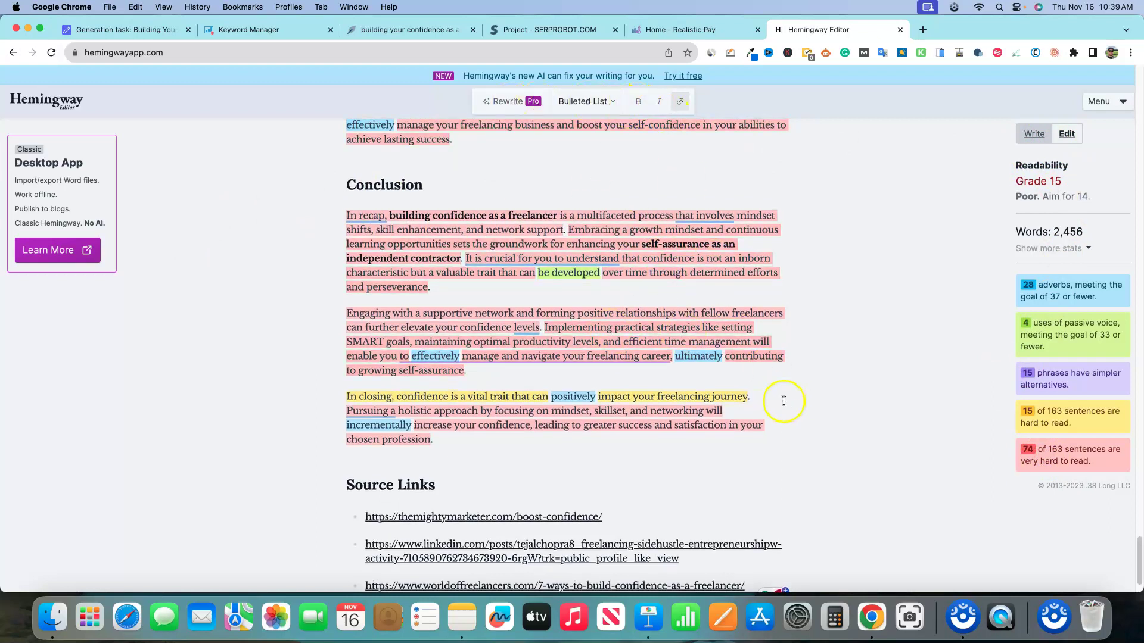
scroll(799, 404, "up", 15)
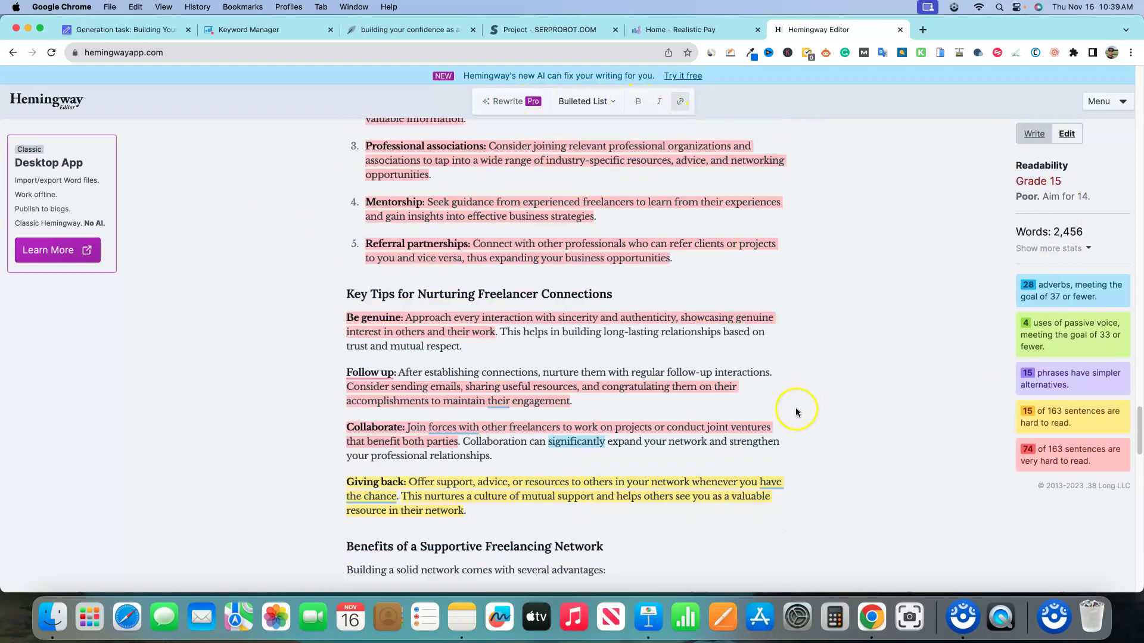
scroll(794, 410, "up", 20)
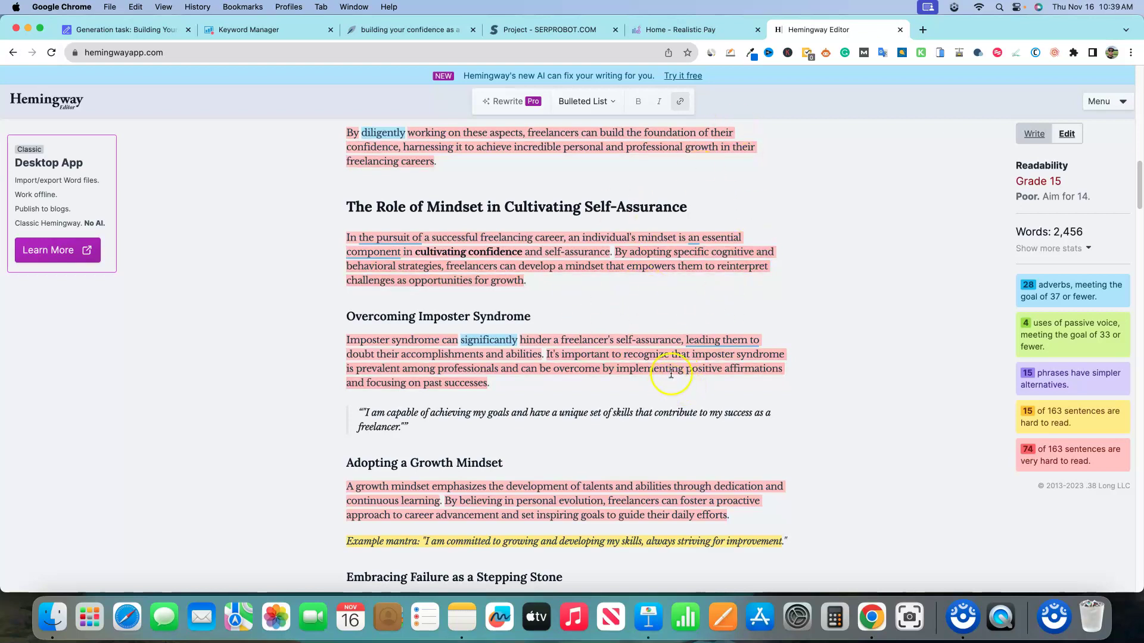
scroll(671, 374, "up", 10)
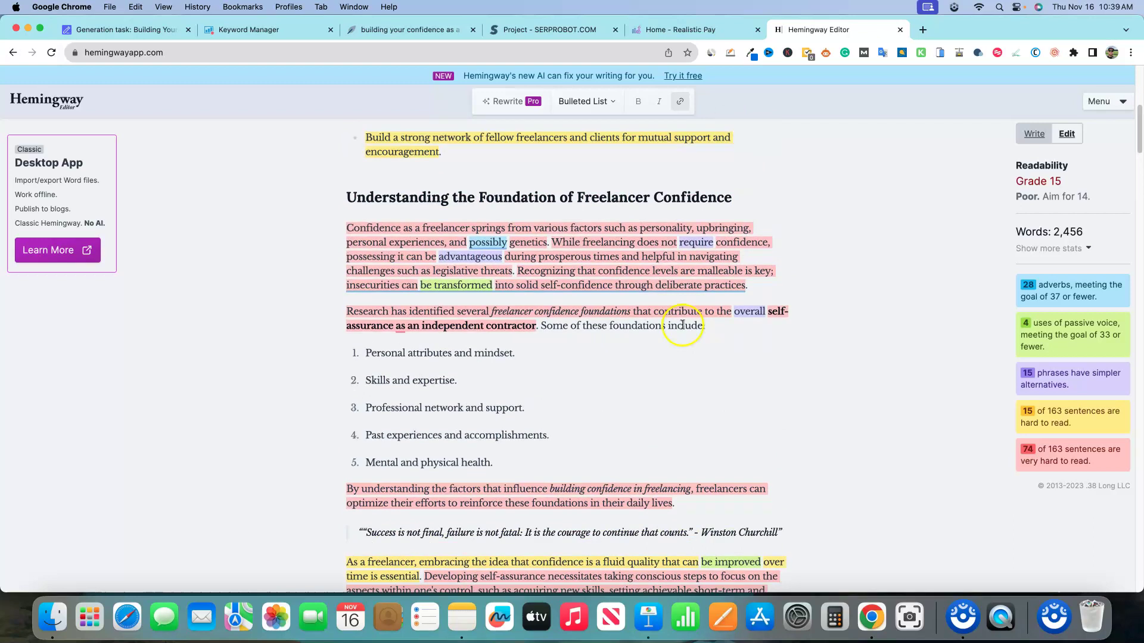
scroll(683, 325, "up", 1)
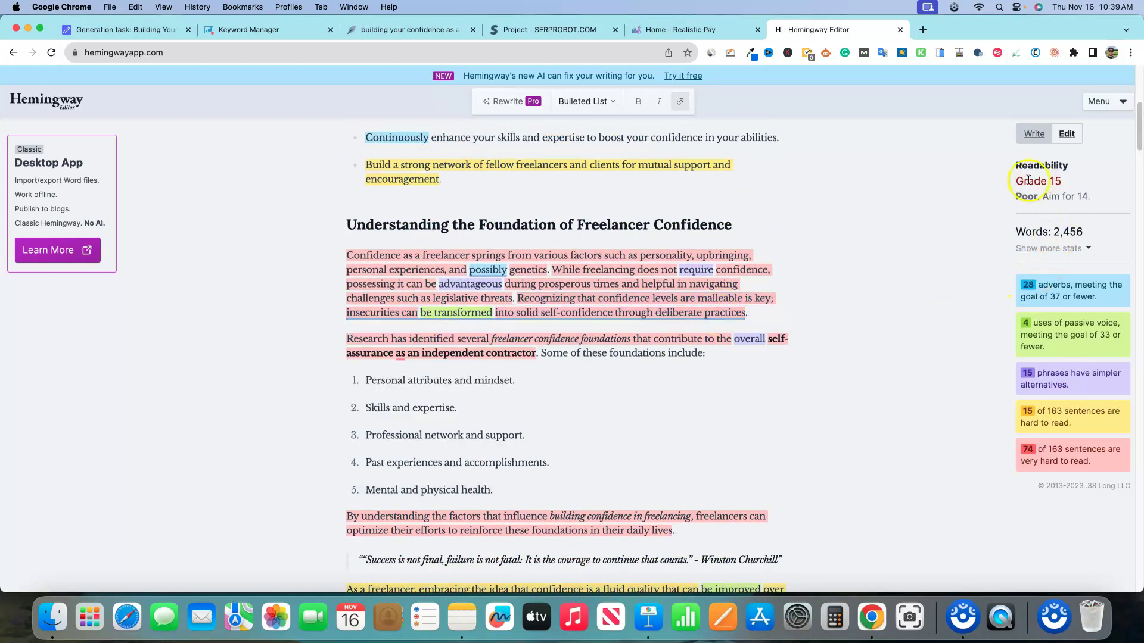
left_click_drag(1025, 181, 1084, 200)
left_click(1092, 198)
Select the 'Confidence as a freelancer' paragraph, then explore Hemingway's AI rewrite and free trial.
mouse_move(739, 307)
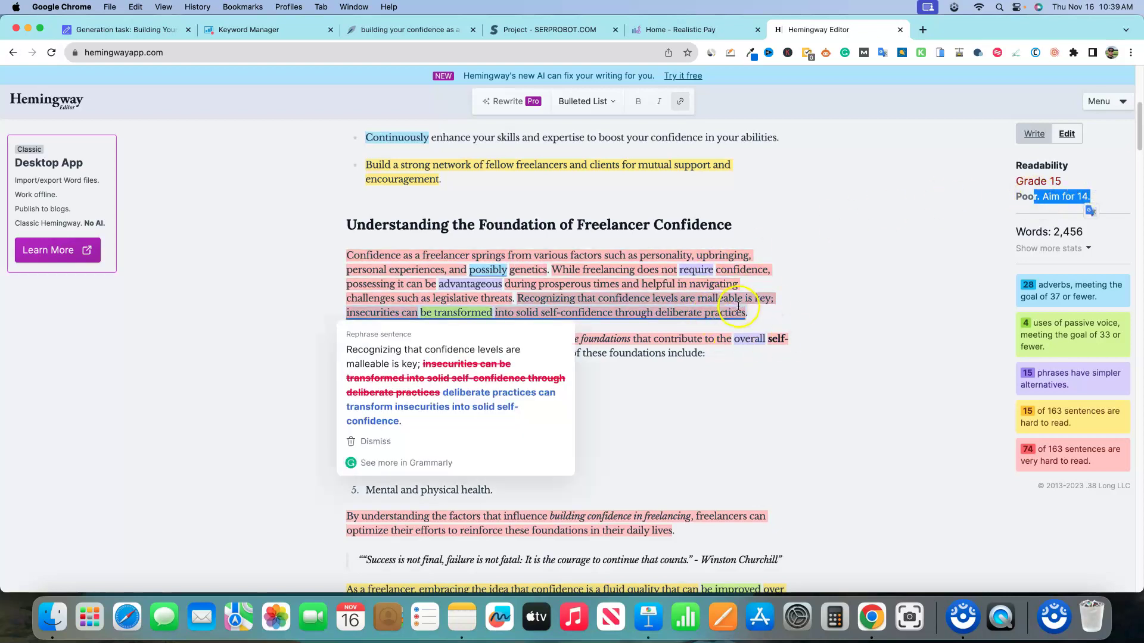
left_click_drag(791, 312, 340, 260)
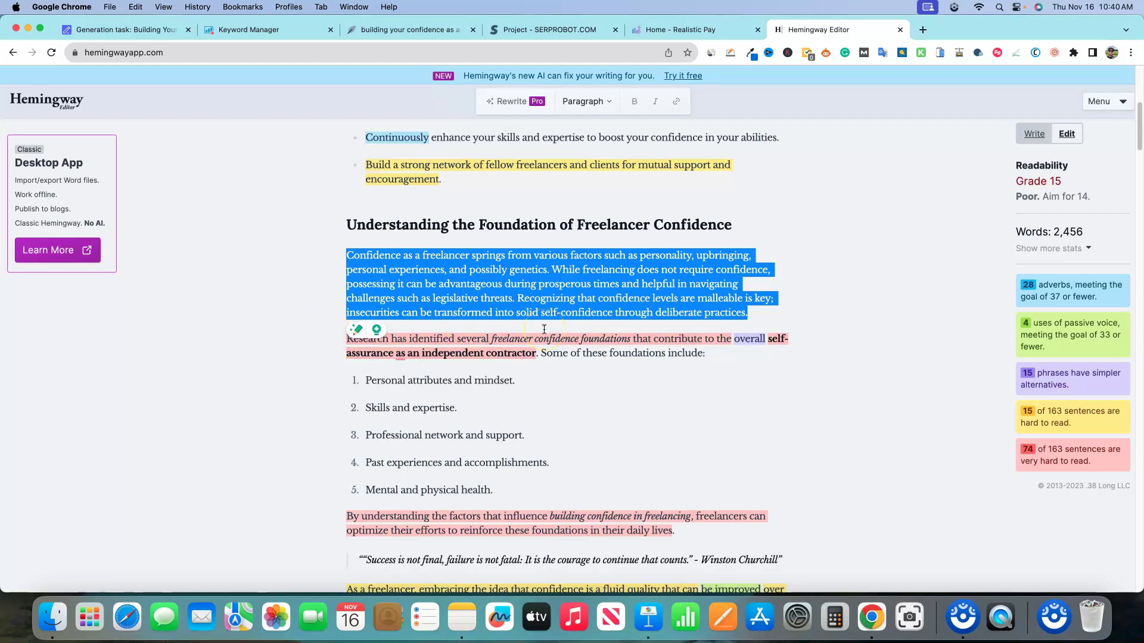
left_click(802, 223)
scroll(768, 363, "down", 15)
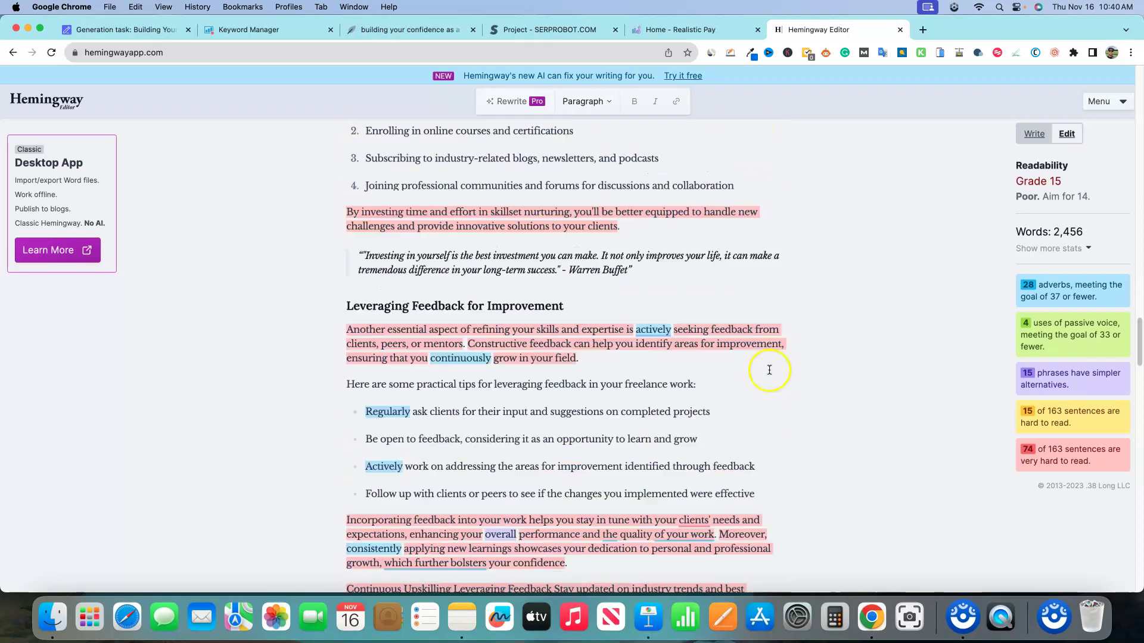
scroll(766, 370, "up", 20)
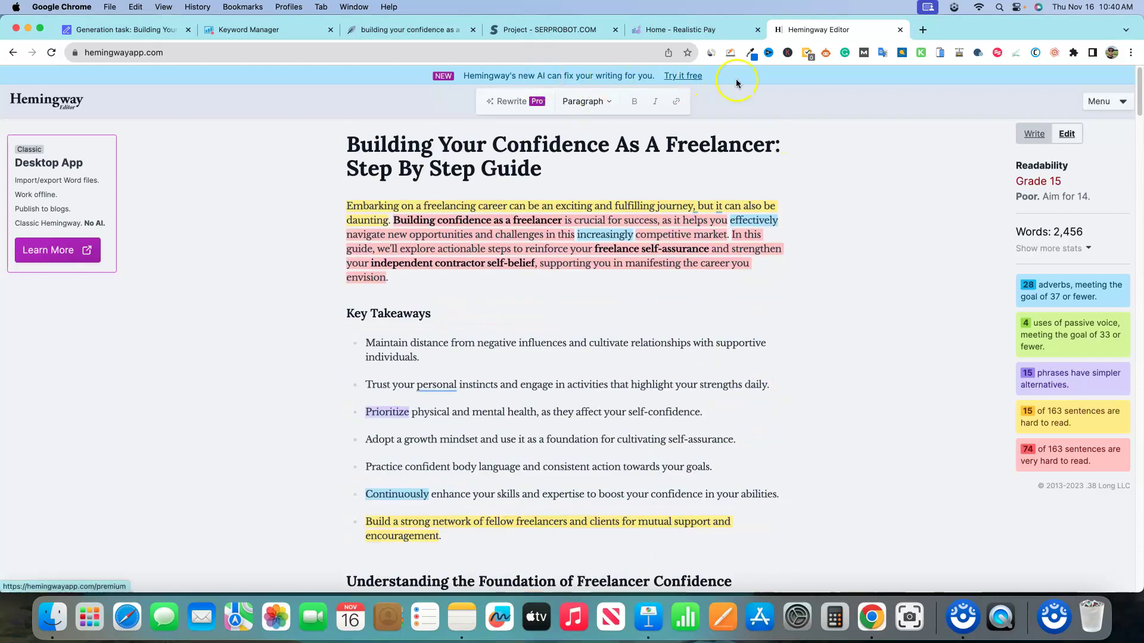
left_click(517, 104)
left_click(698, 81)
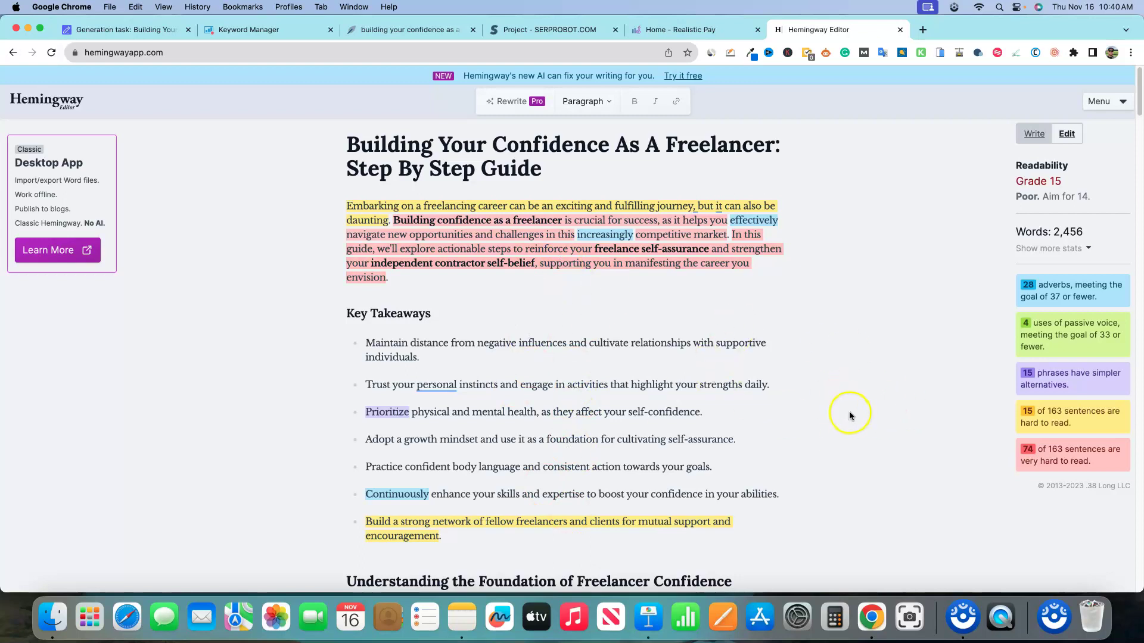
Return to the SEOWriting.ai generation task and briefly highlight the introduction paragraph.
left_click(136, 31)
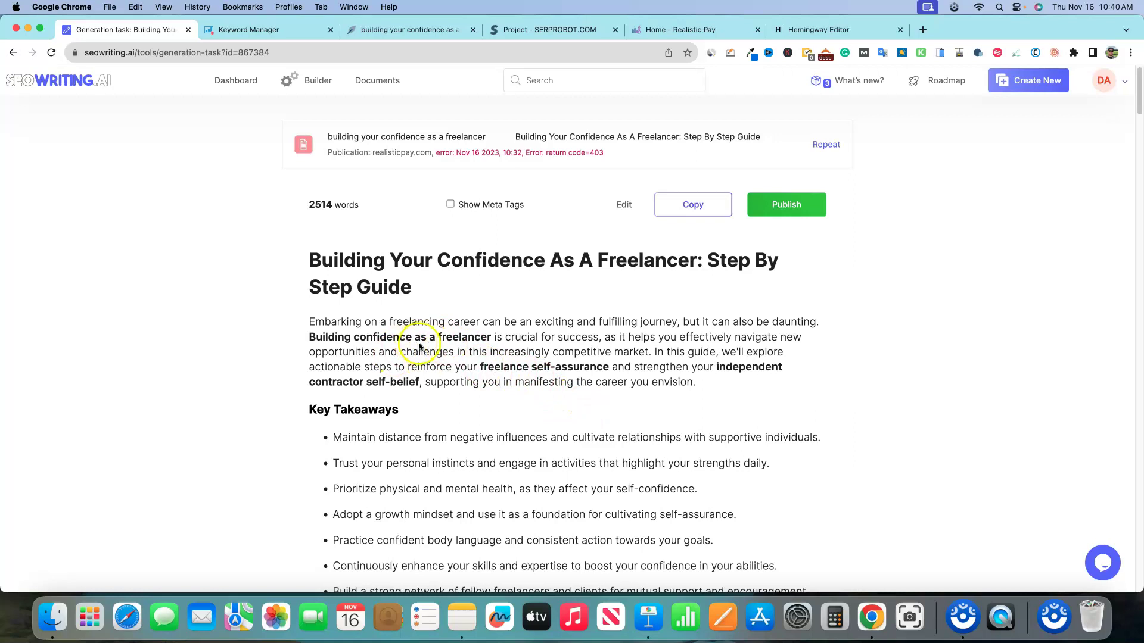
left_click_drag(365, 322, 596, 495)
left_click(563, 341)
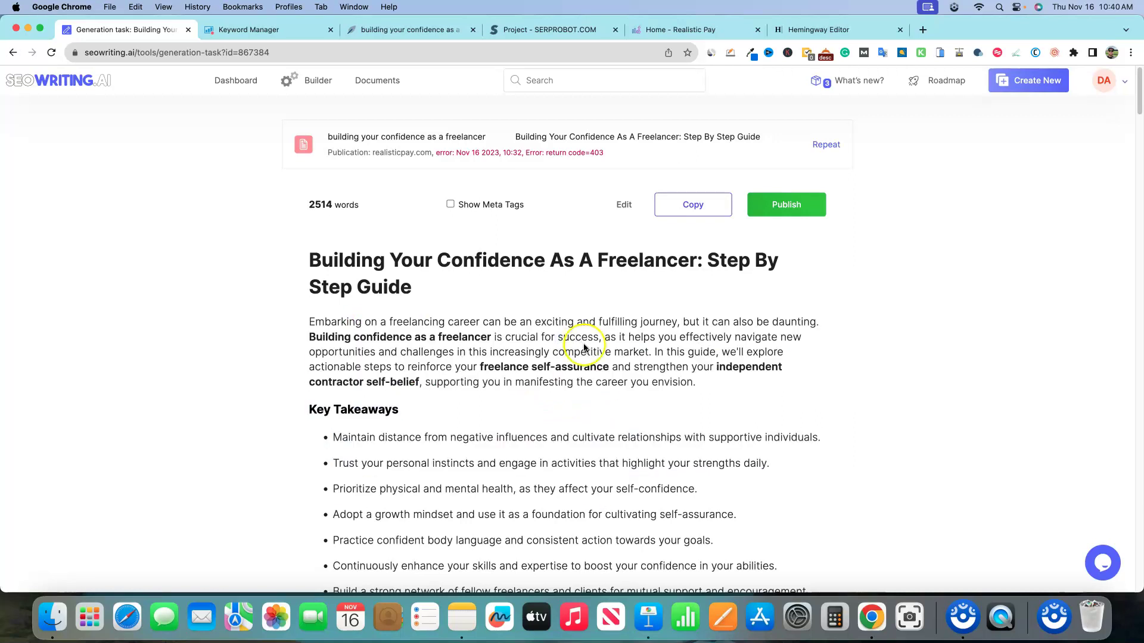